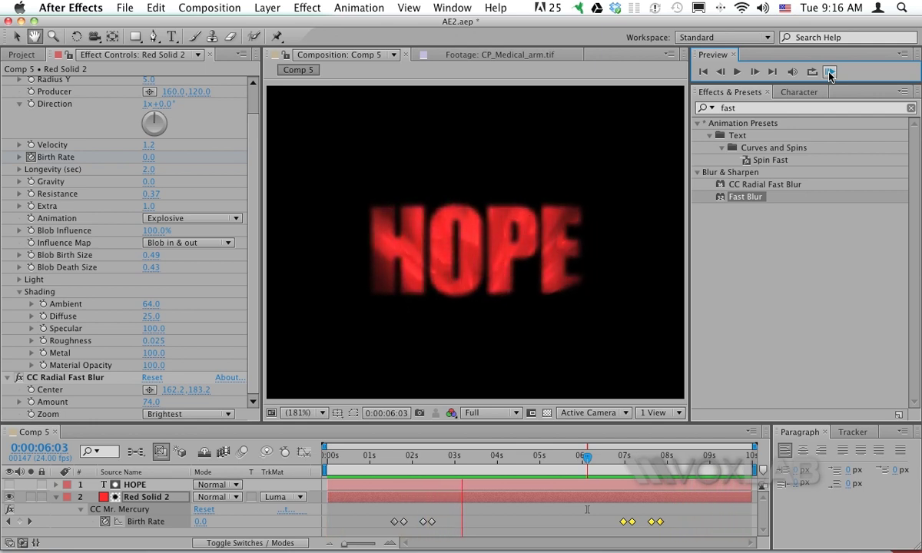
Stop the looping RAM preview of the blurred red HOPE animation in Comp 5.
left_click(408, 468)
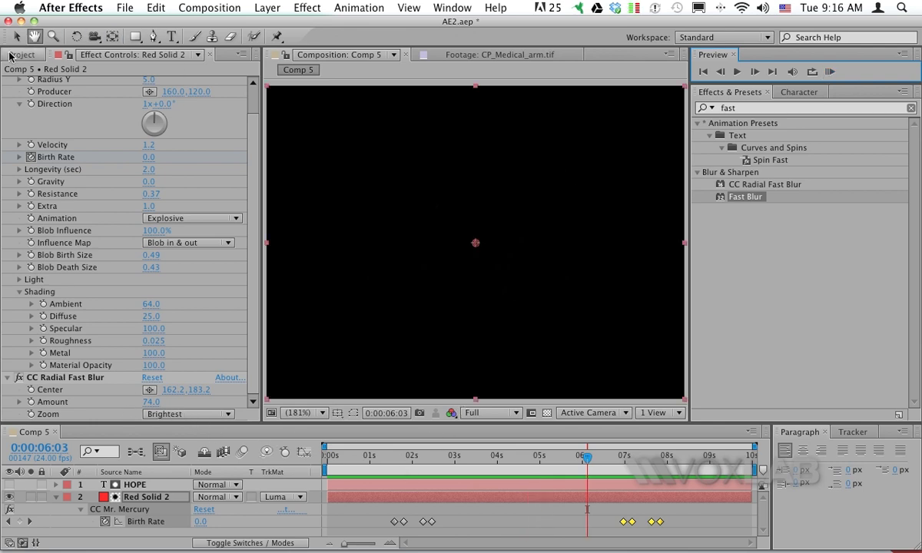
Create Comp 6 as a new 320×240, 24 fps, 10-second composition.
left_click(198, 9)
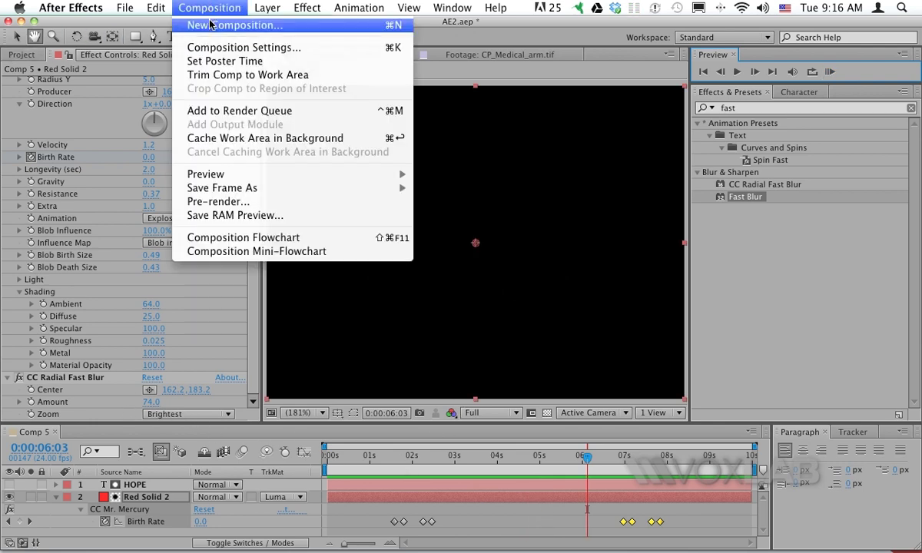
left_click(201, 23)
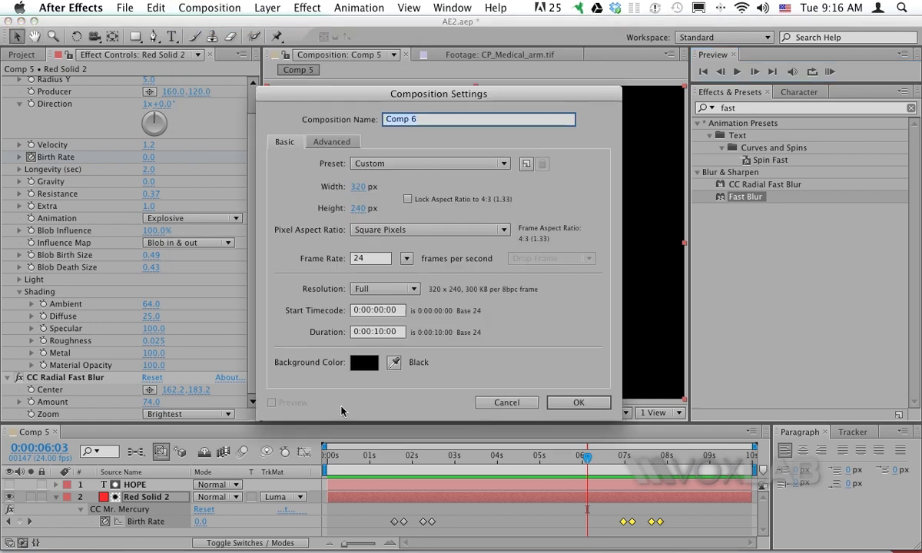
left_click(573, 403)
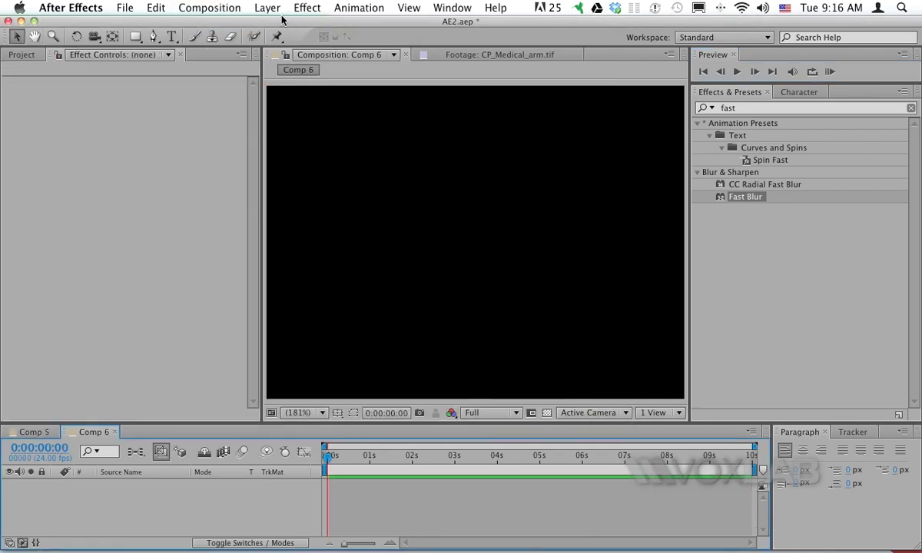
Add a full-frame red solid, Red Solid 3, to Comp 6.
left_click(251, 10)
mouse_move(252, 24)
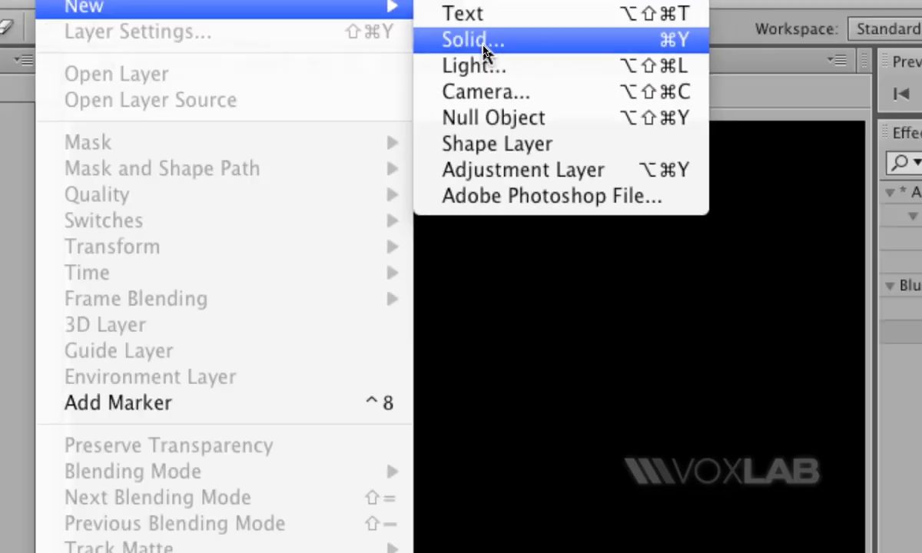
left_click(485, 46)
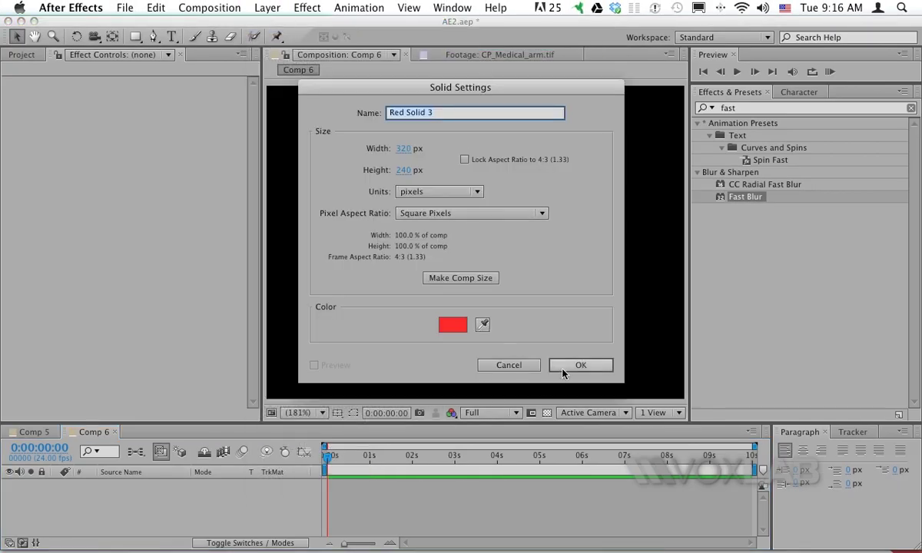
left_click(569, 367)
Search Effects & Presets for 'mr' and drag CC Mr. Mercury onto Red Solid 3.
left_click(747, 110)
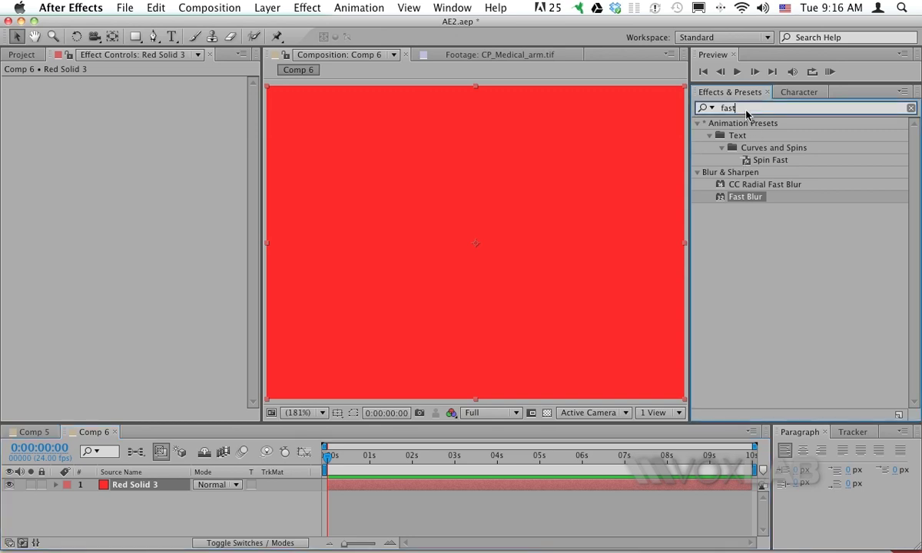
key("BackSpace")
key("BackSpace")
key("BackSpace")
left_click(705, 107)
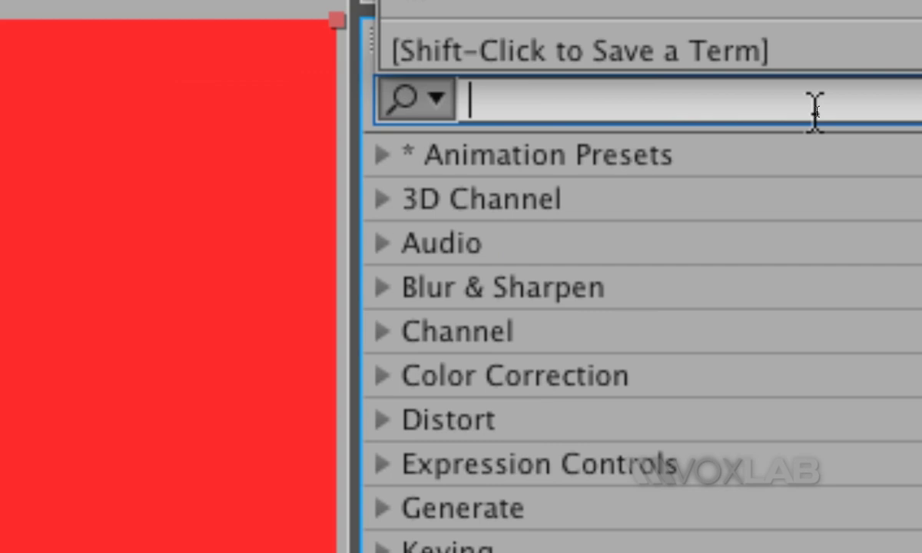
type("mr")
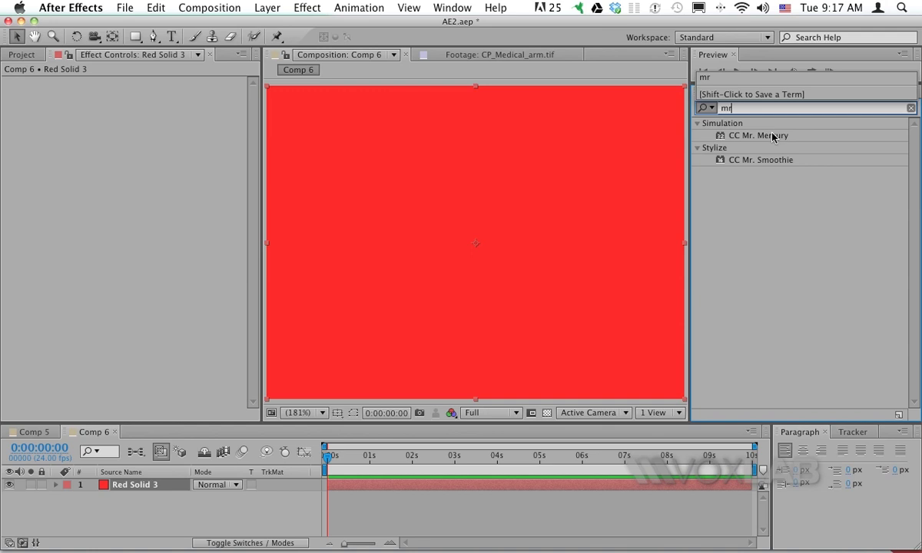
left_click(657, 201)
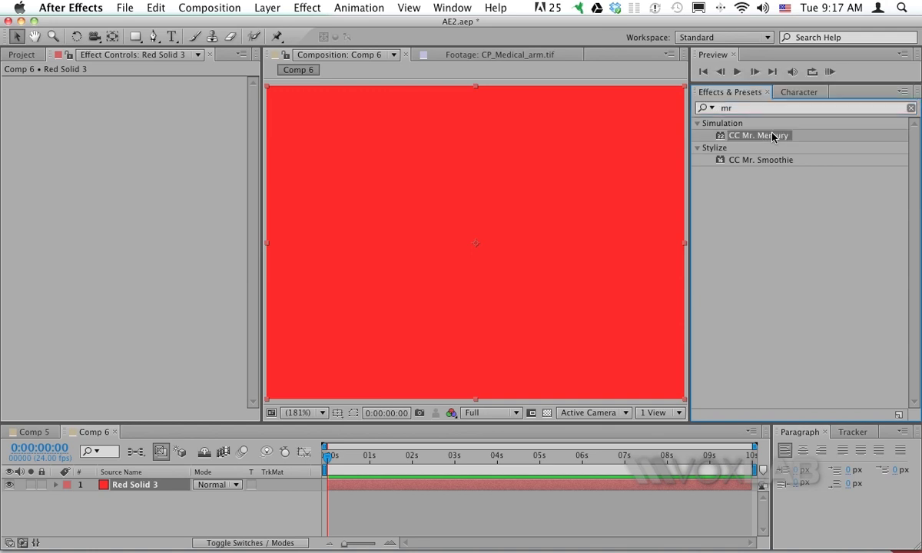
left_click_drag(732, 135, 405, 189)
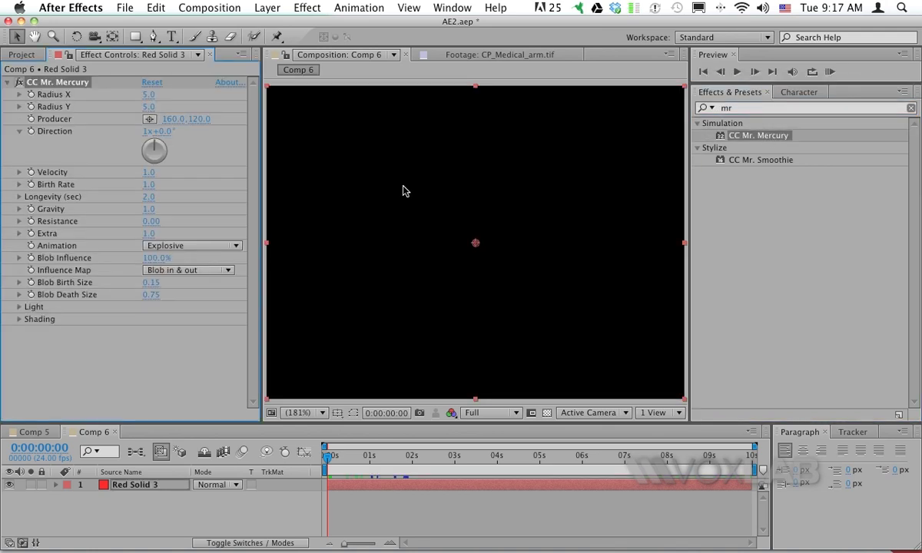
Preview the mercury animation, then set CC Mr. Mercury Gravity to 0.
left_click(828, 73)
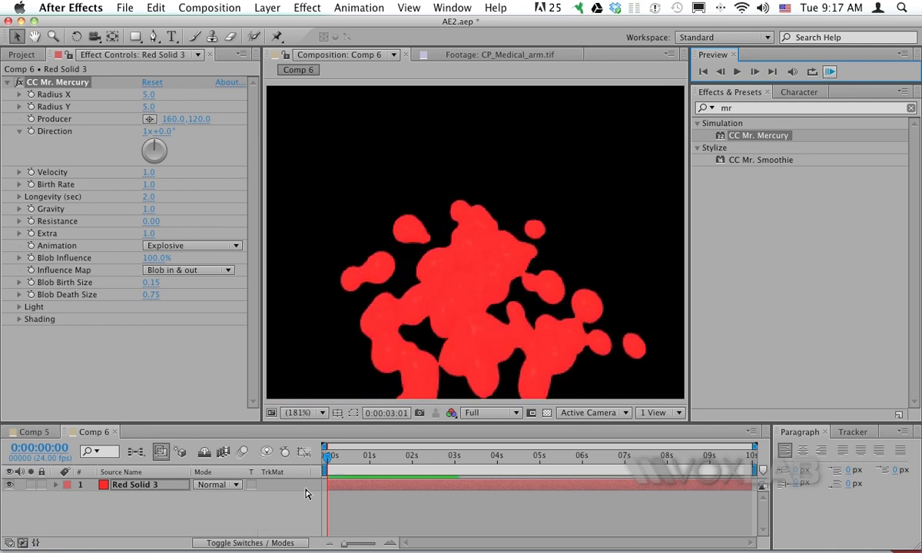
left_click_drag(348, 456, 419, 462)
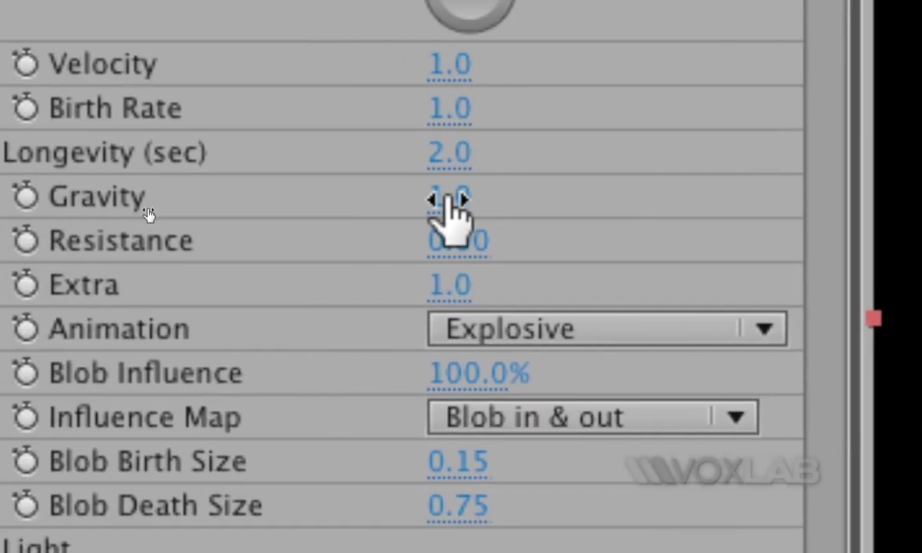
left_click(149, 210)
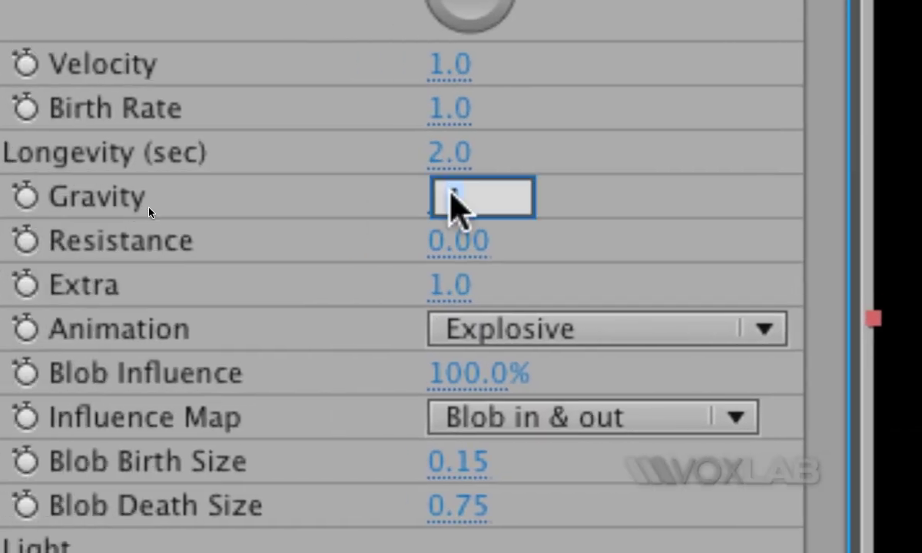
type("0")
key("Return")
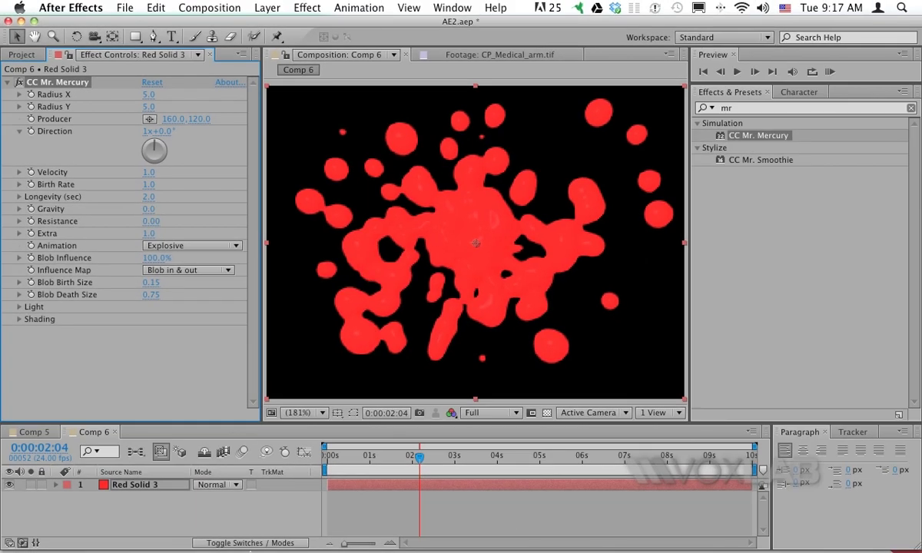
Set Resistance to 0.24 and review the blob's motion up to 3:06.
left_click_drag(343, 458, 462, 458)
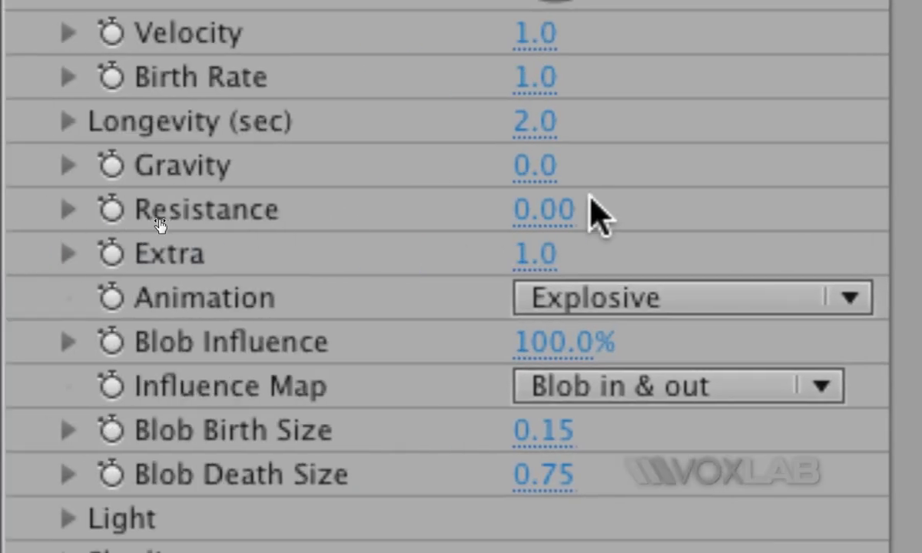
left_click_drag(551, 210, 662, 216)
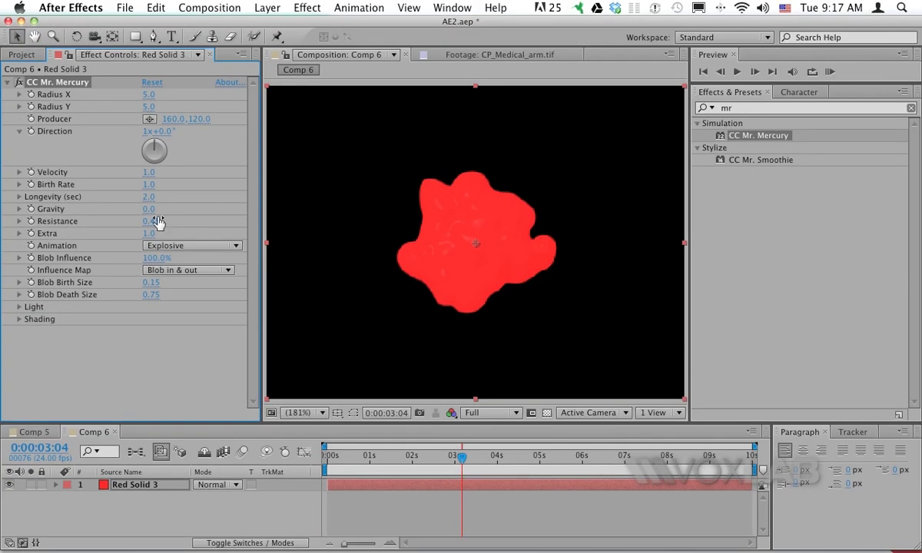
left_click_drag(157, 219, 141, 220)
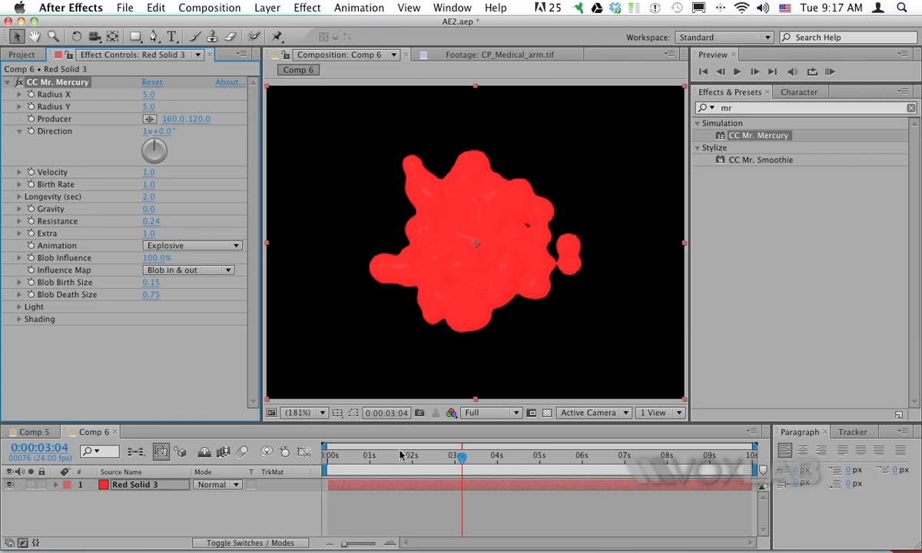
left_click_drag(400, 455, 466, 456)
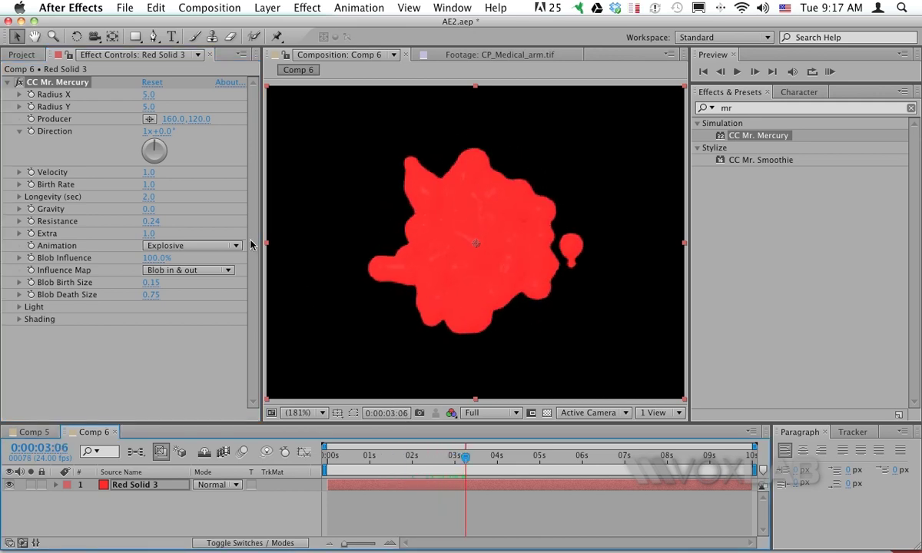
Set Shading Ambient to 53, Longevity to 2.8 and Birth Rate to 1.4.
left_click(19, 320)
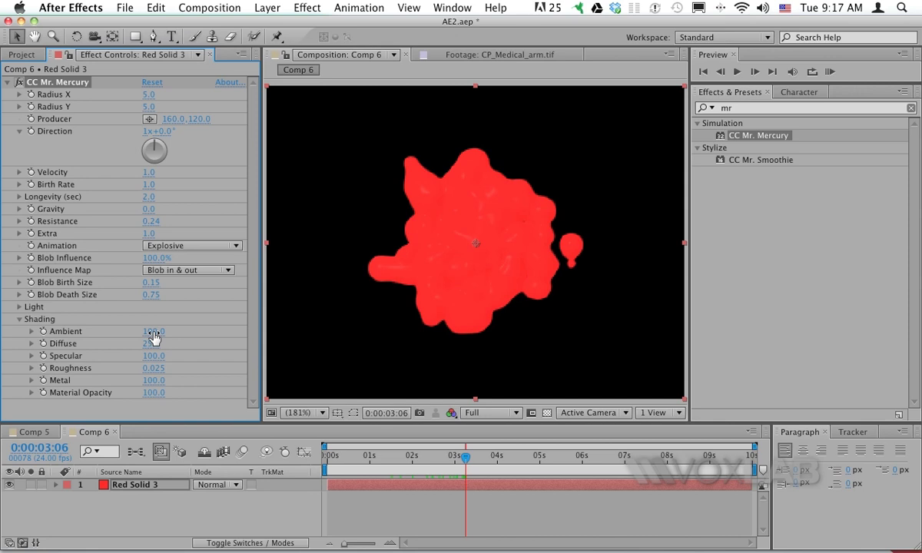
left_click_drag(153, 334, 128, 334)
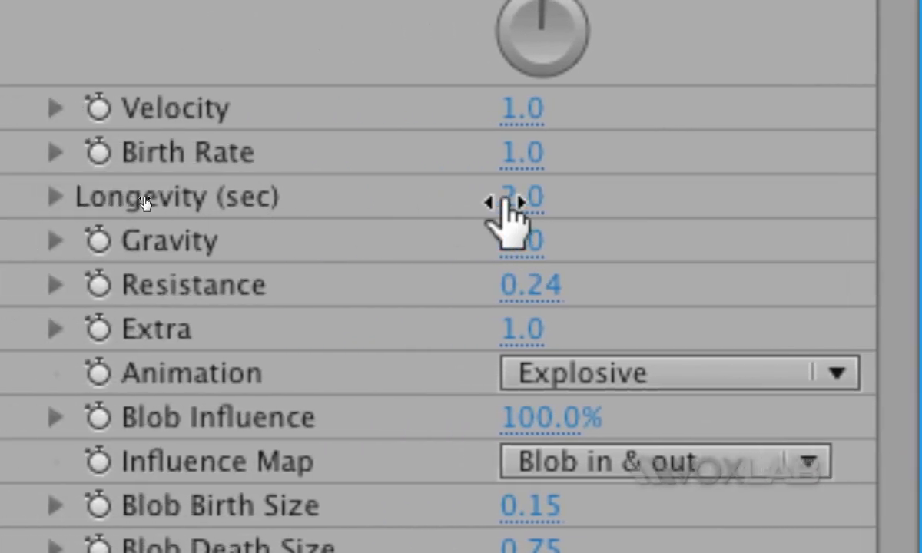
left_click_drag(508, 201, 719, 195)
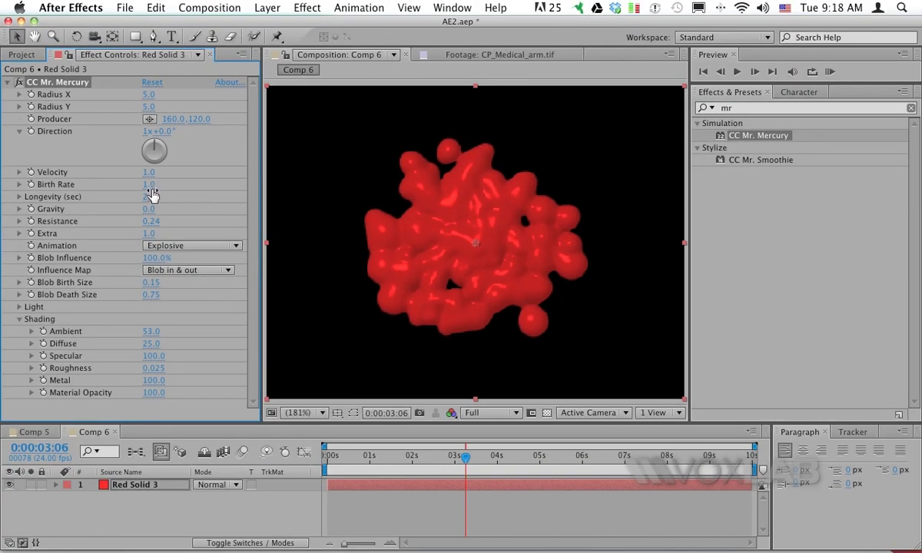
left_click_drag(150, 183, 178, 183)
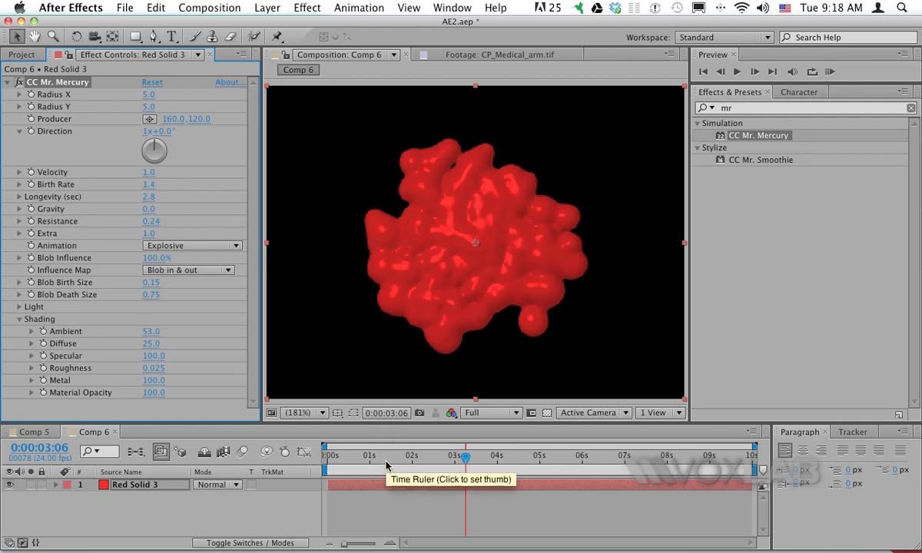
left_click_drag(403, 461, 424, 461)
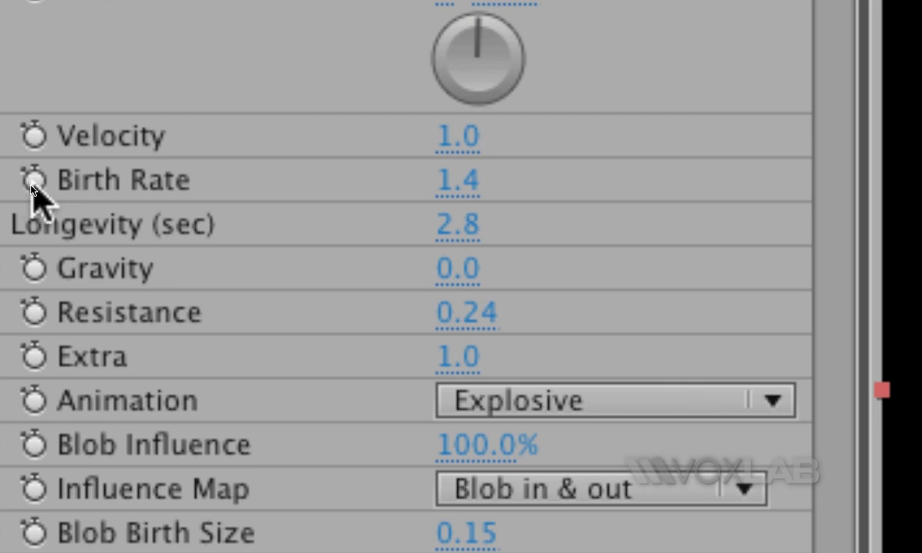
Keyframe Birth Rate, adding a value of 0 at 0:00:02:00.
left_click(32, 179)
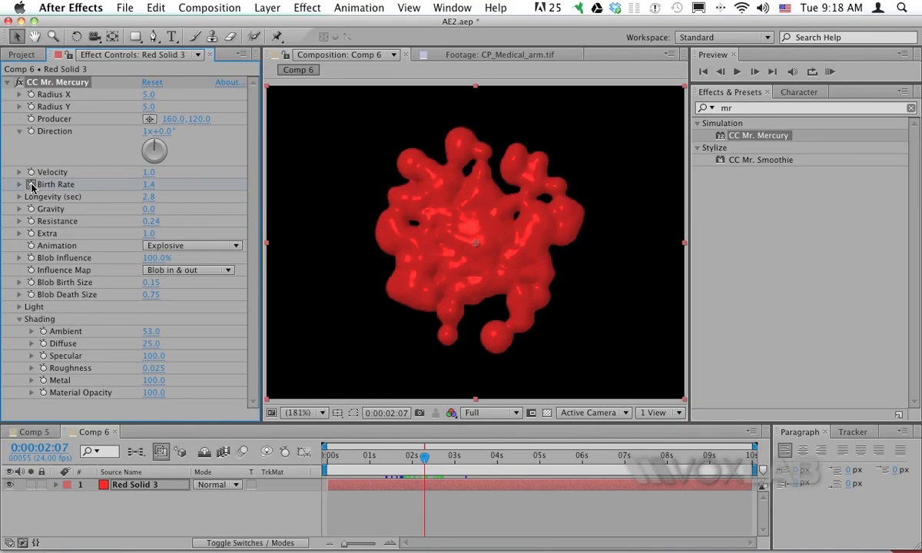
key("u")
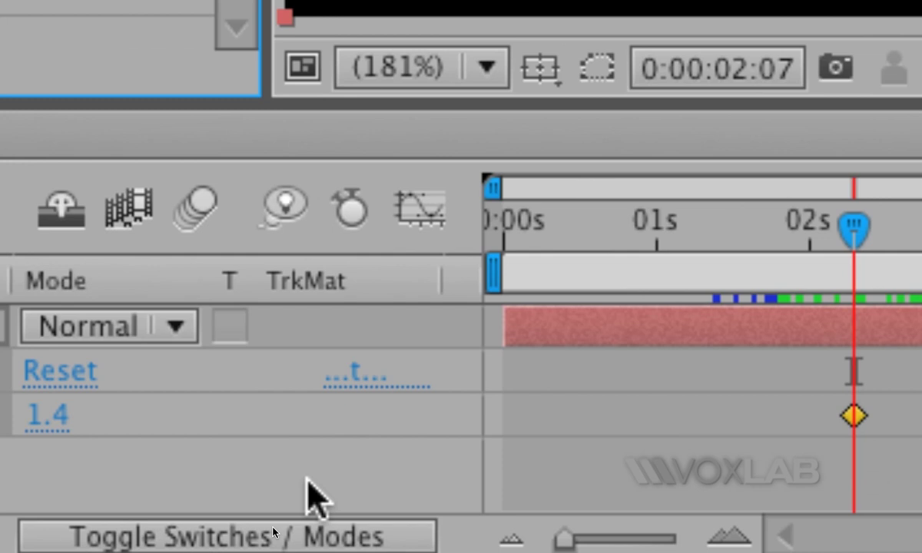
left_click_drag(850, 240, 770, 256)
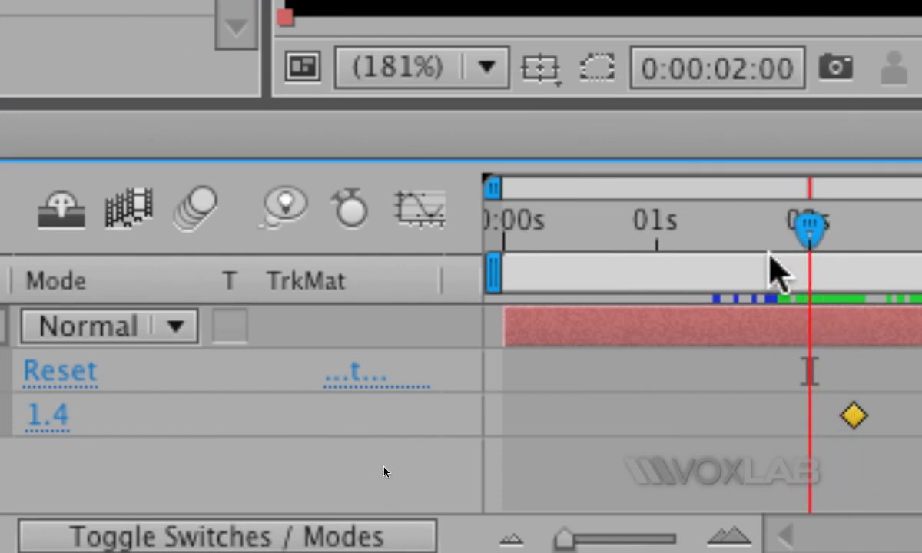
left_click(54, 415)
type("0")
key("Return")
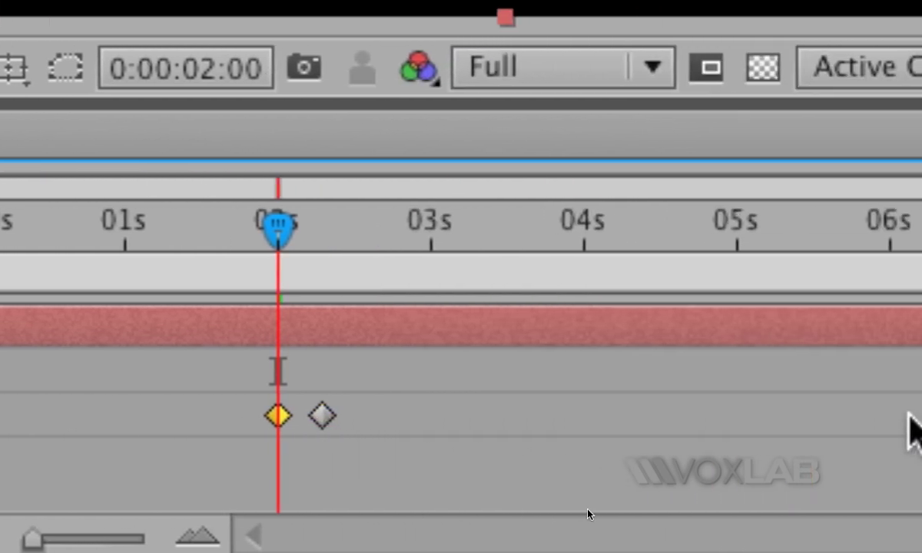
Copy both Birth Rate keyframes to 0:00:03:04, time-reverse them, and check each keyframe.
left_click_drag(480, 388, 586, 429)
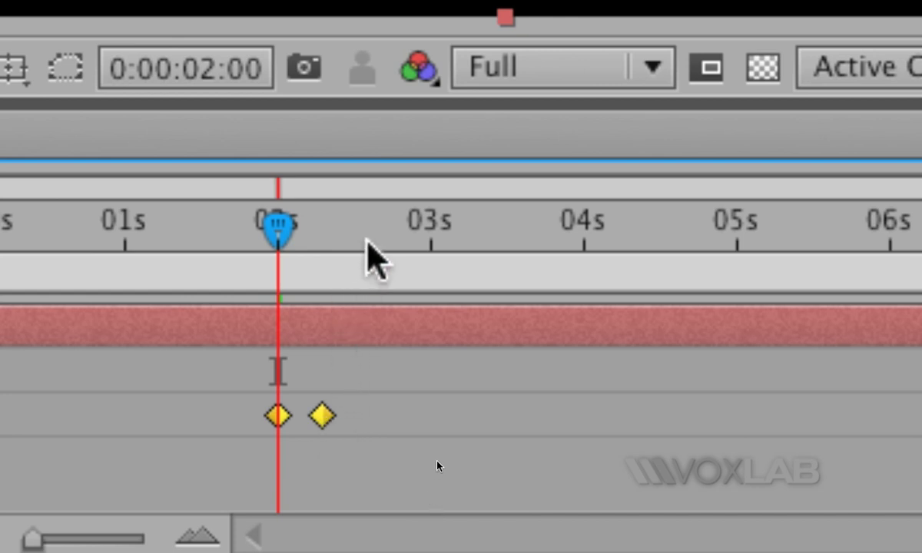
left_click_drag(360, 247, 452, 241)
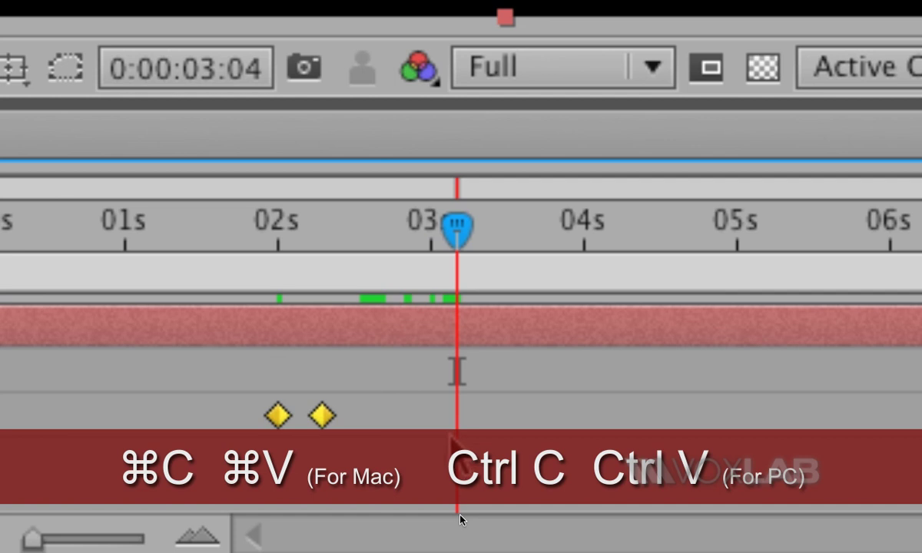
key("super+v")
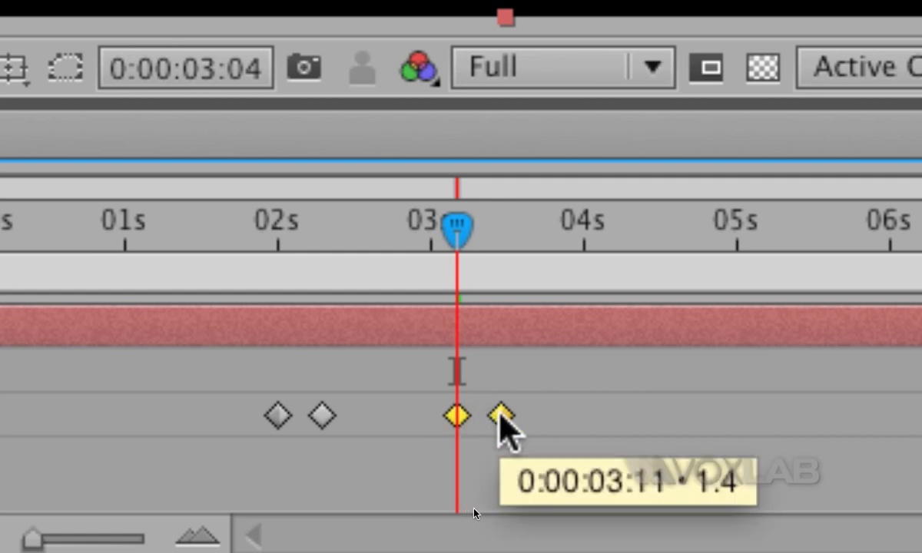
right_click(500, 416)
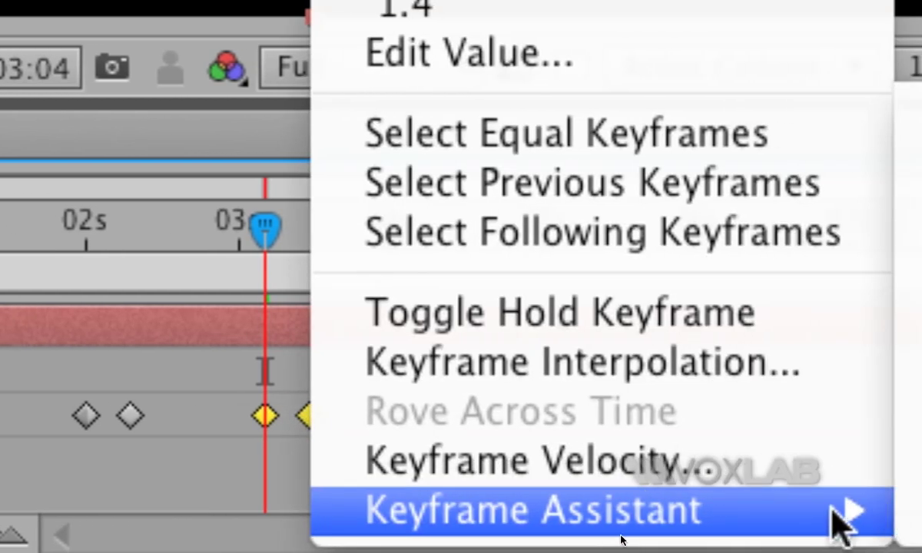
mouse_move(842, 511)
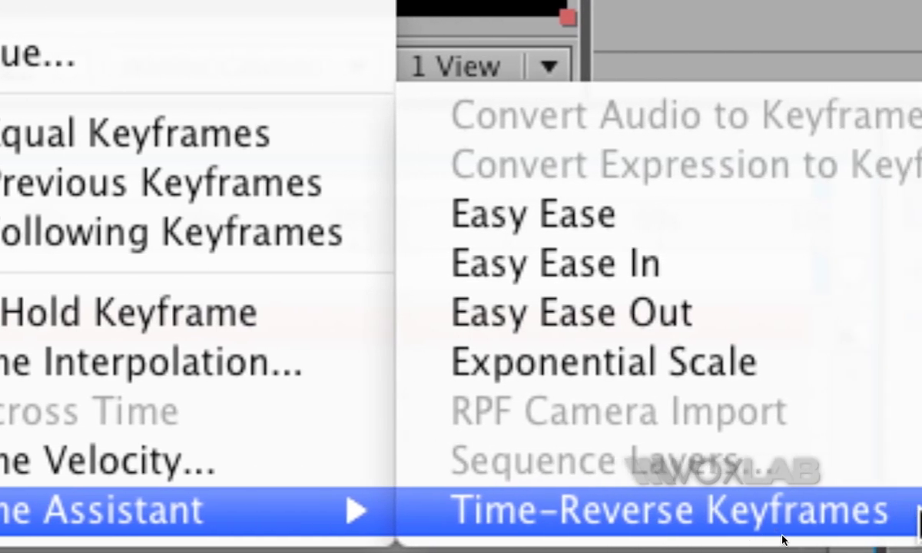
left_click(782, 511)
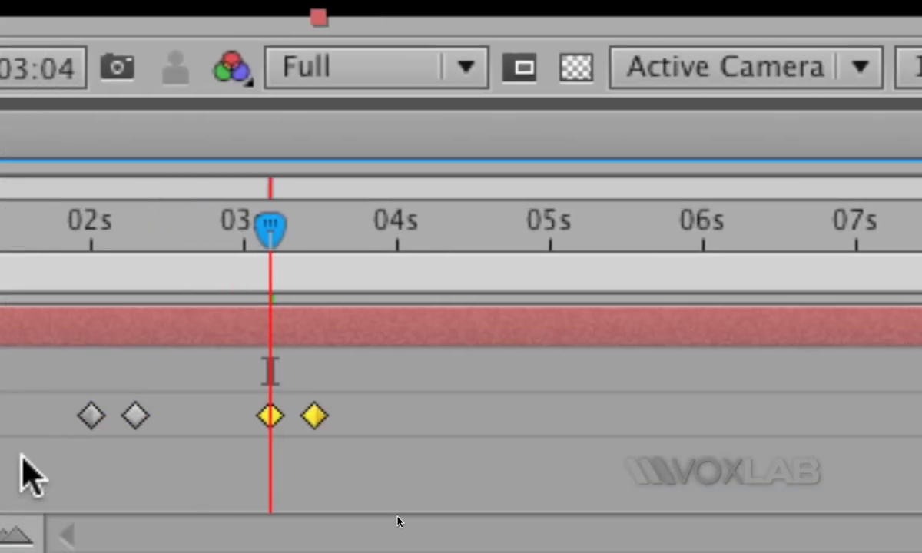
left_click(90, 415)
left_click(136, 415)
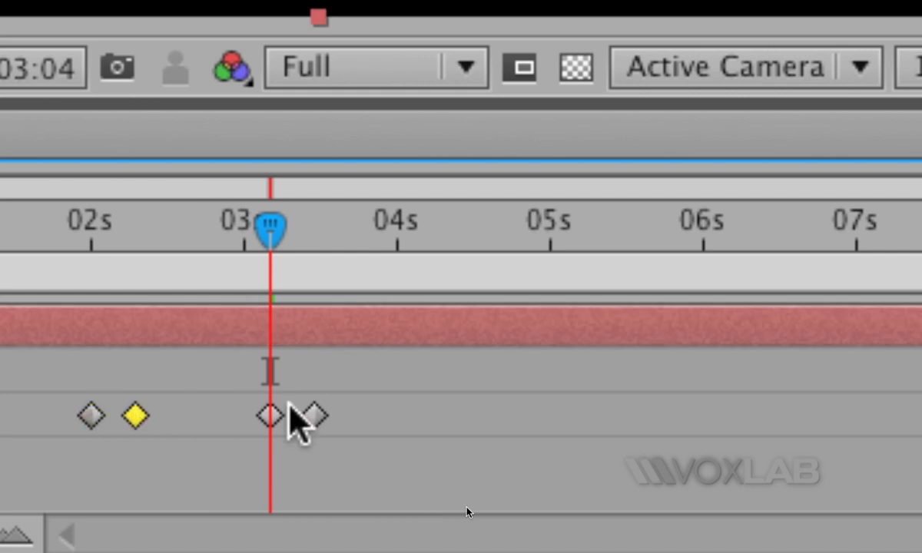
left_click(269, 416)
left_click(314, 415)
left_click_drag(163, 249, 243, 249)
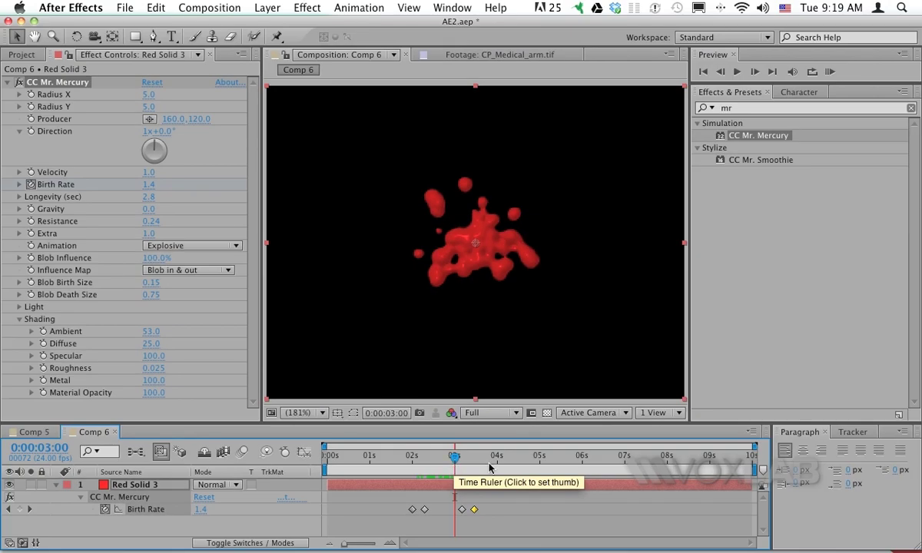
left_click_drag(372, 459, 606, 467)
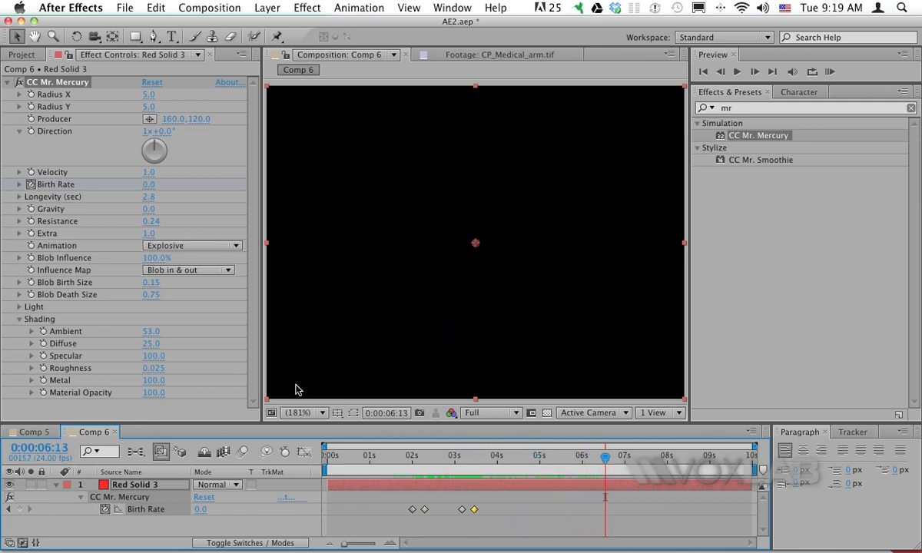
left_click_drag(381, 459, 547, 460)
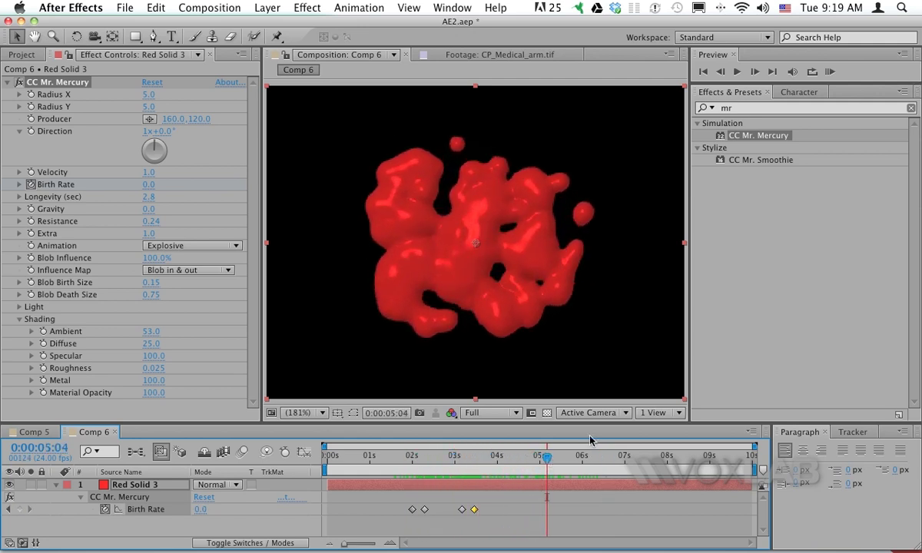
Search Effects & Presets for 'cc rad' and apply CC Radial Fast Blur to Red Solid 3.
left_click(747, 109)
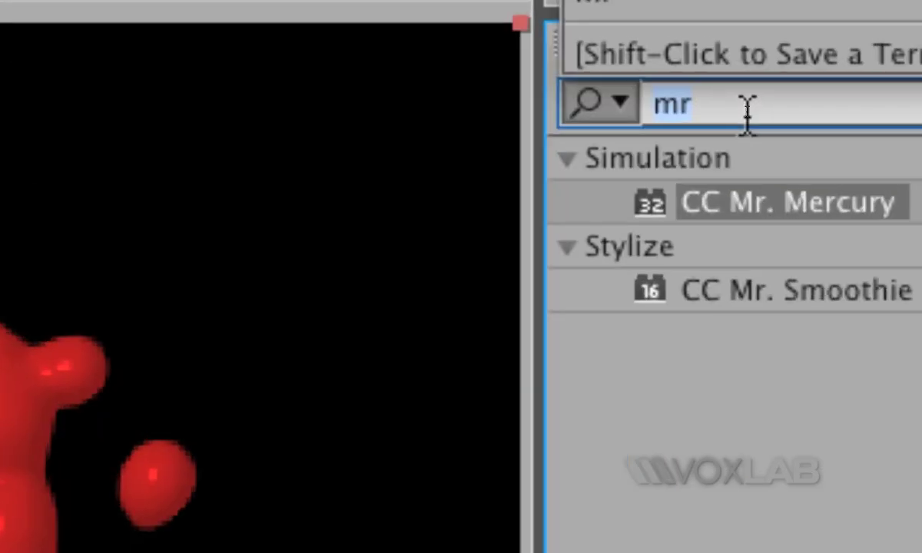
type("ccr")
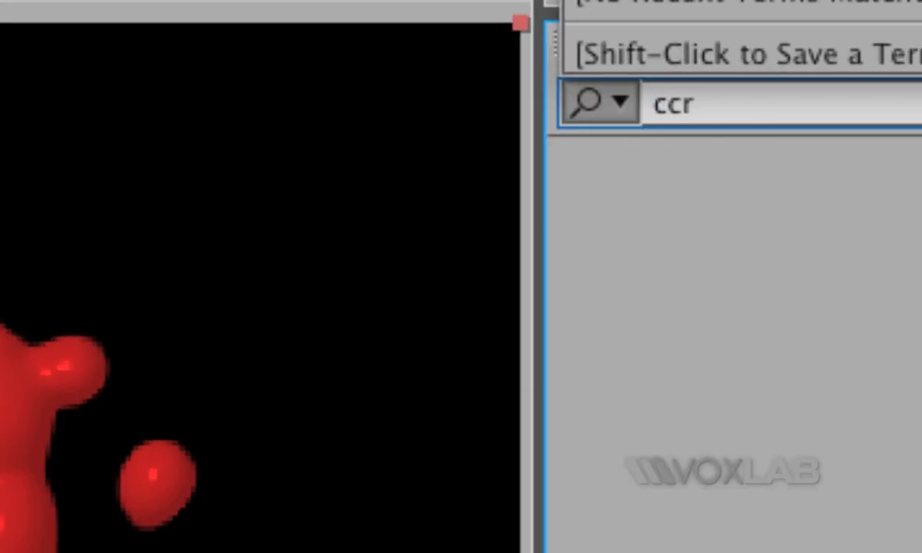
key("BackSpace")
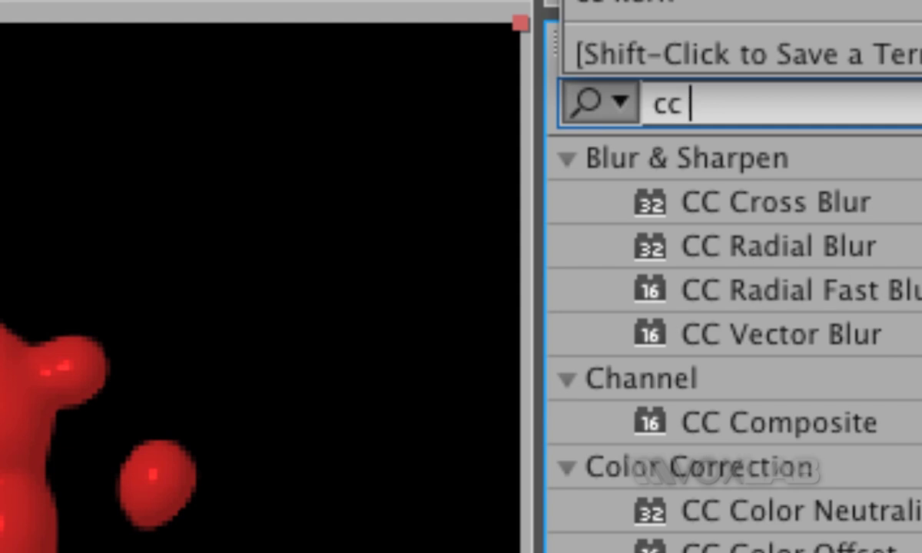
type("rad")
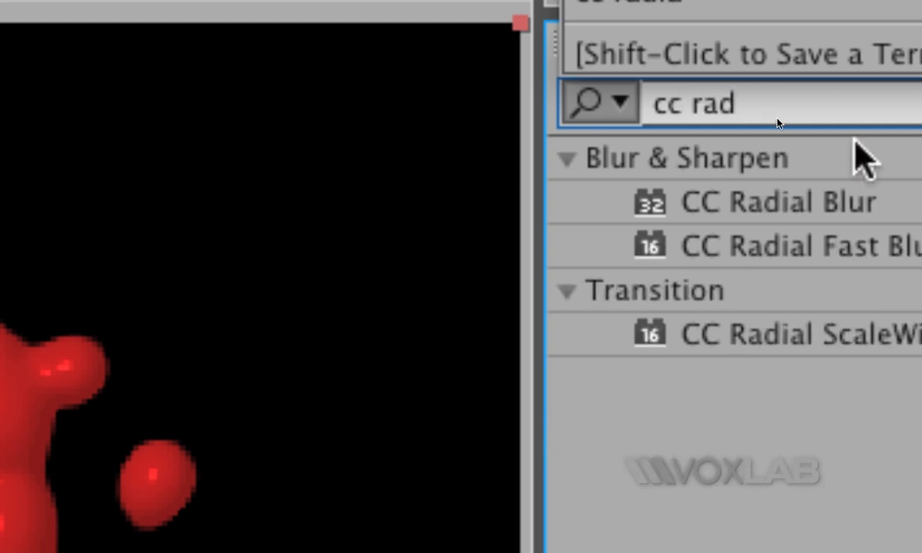
left_click(770, 248)
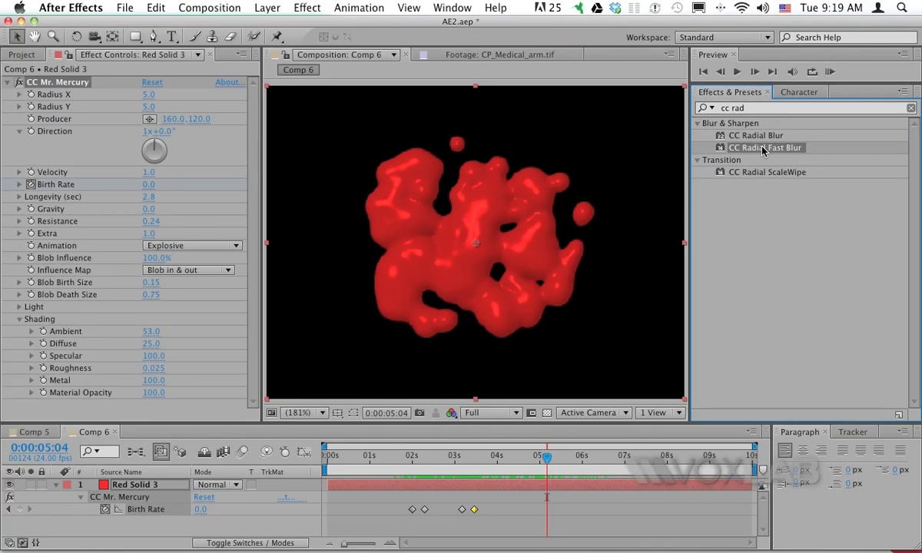
left_click_drag(763, 151, 135, 489)
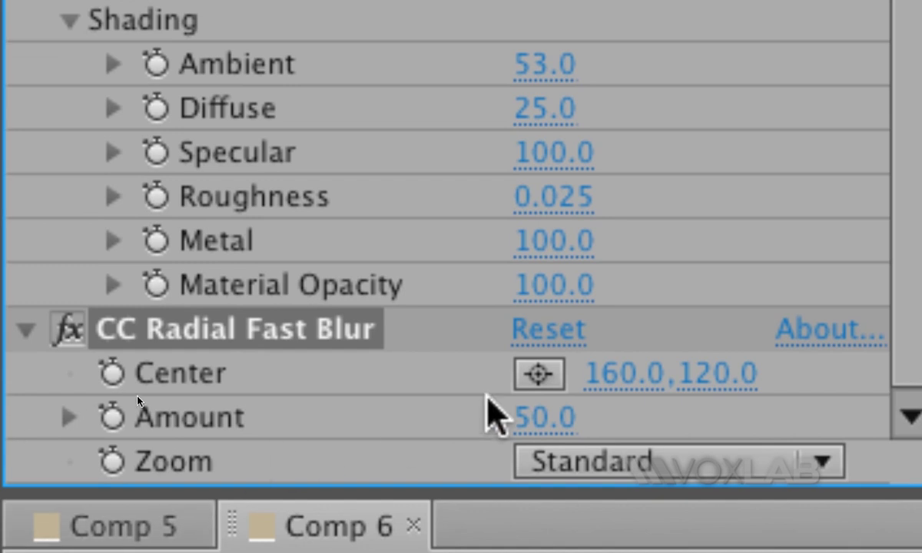
Raise the radial blur Amount to about 70 and RAM-preview the burst.
left_click_drag(521, 417, 566, 416)
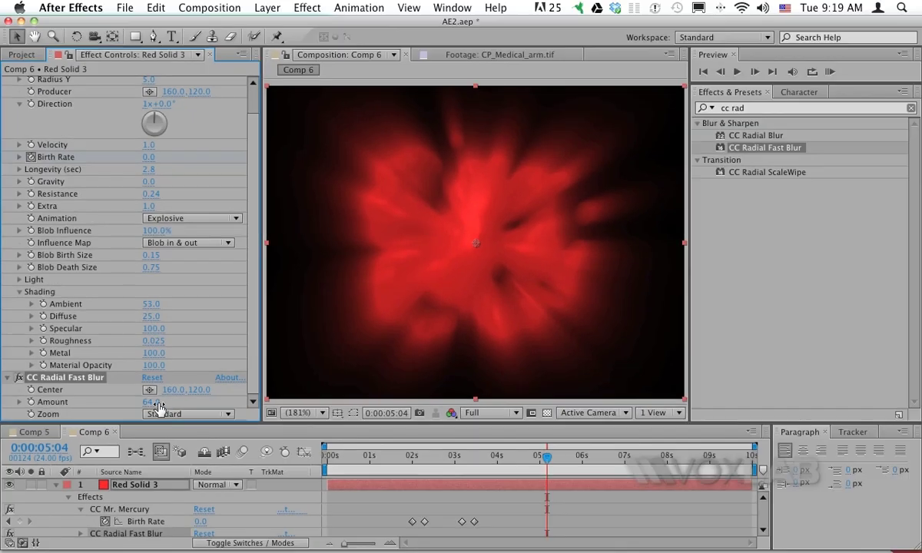
left_click_drag(148, 403, 154, 403)
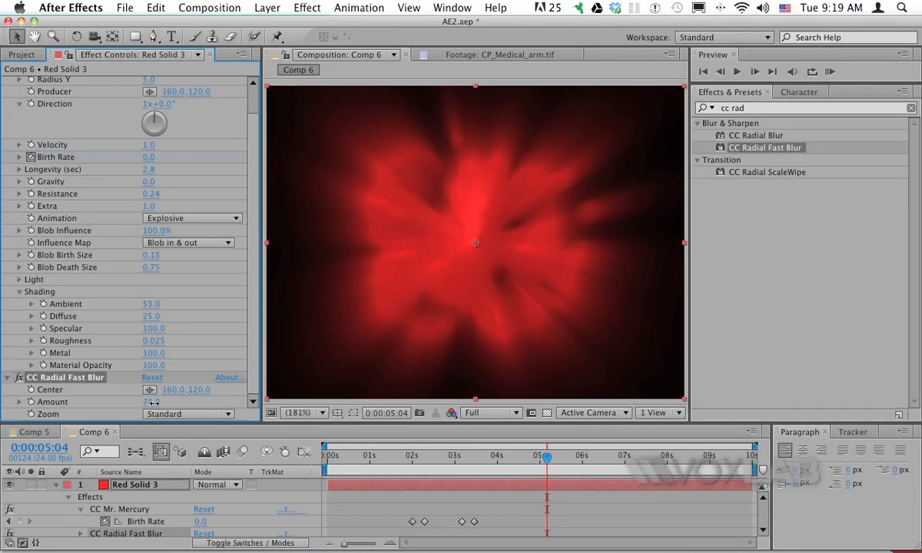
left_click(404, 456)
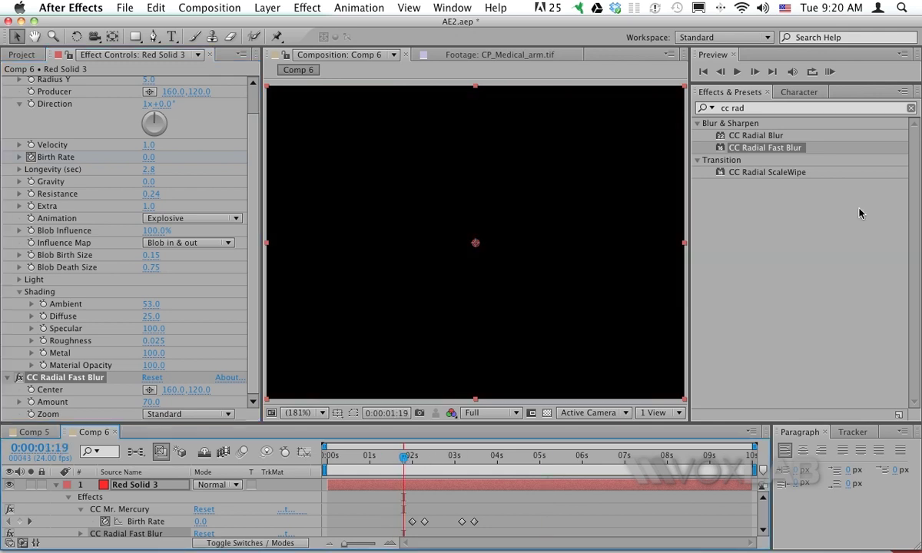
left_click(831, 72)
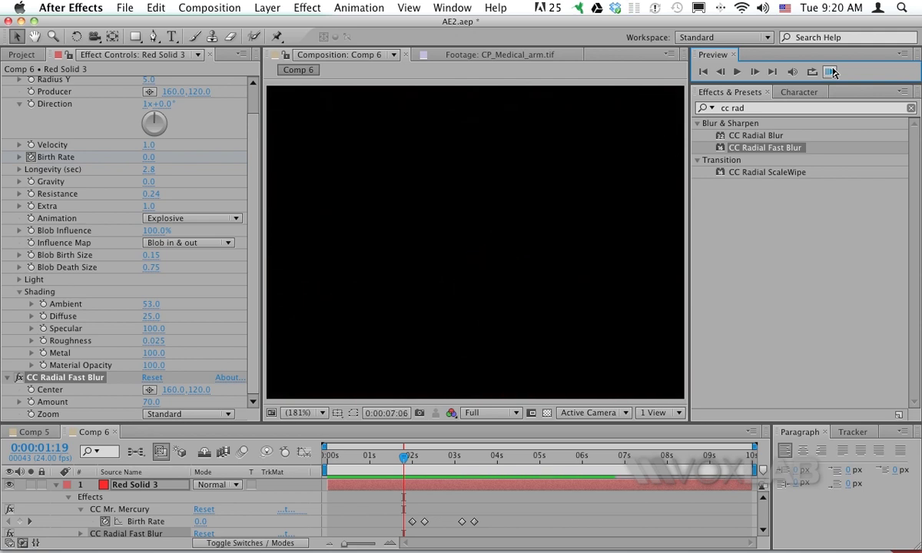
left_click_drag(426, 457, 449, 462)
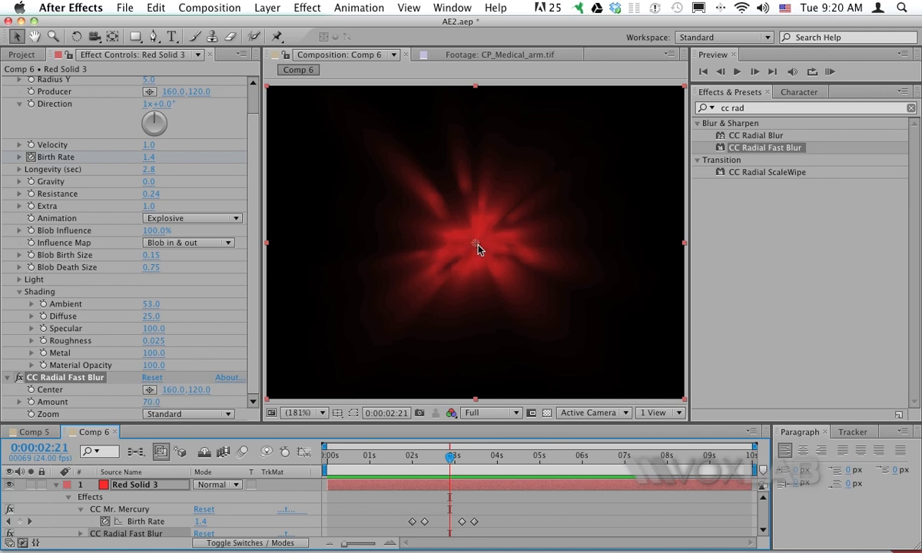
Move the blur Center down to 155.6,186.8 and raise Amount to 80.
left_click_drag(477, 246, 477, 311)
key("space")
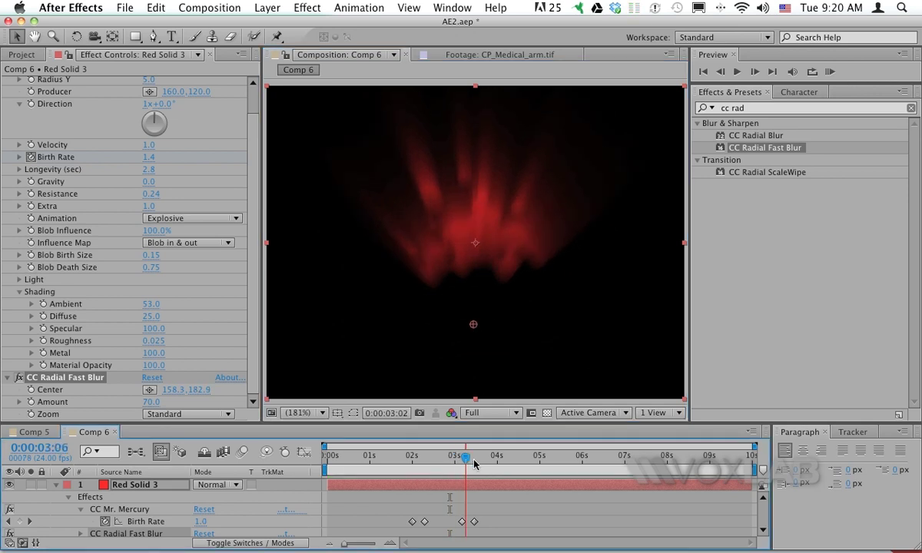
mouse_move(467, 323)
left_mouse_down()
mouse_move(476, 325)
mouse_move(492, 234)
mouse_move(422, 228)
mouse_move(557, 199)
mouse_move(568, 296)
mouse_move(465, 322)
mouse_move(472, 329)
left_mouse_up()
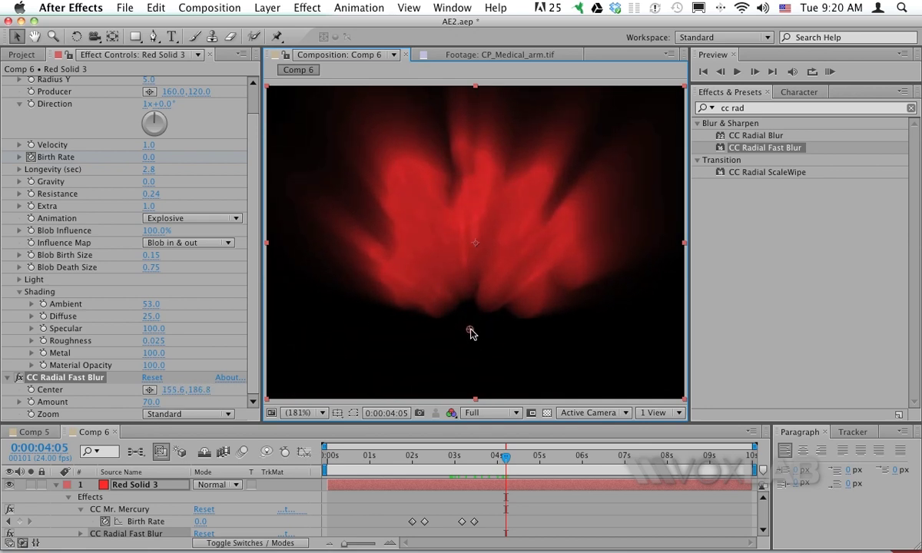
left_click_drag(156, 404, 167, 402)
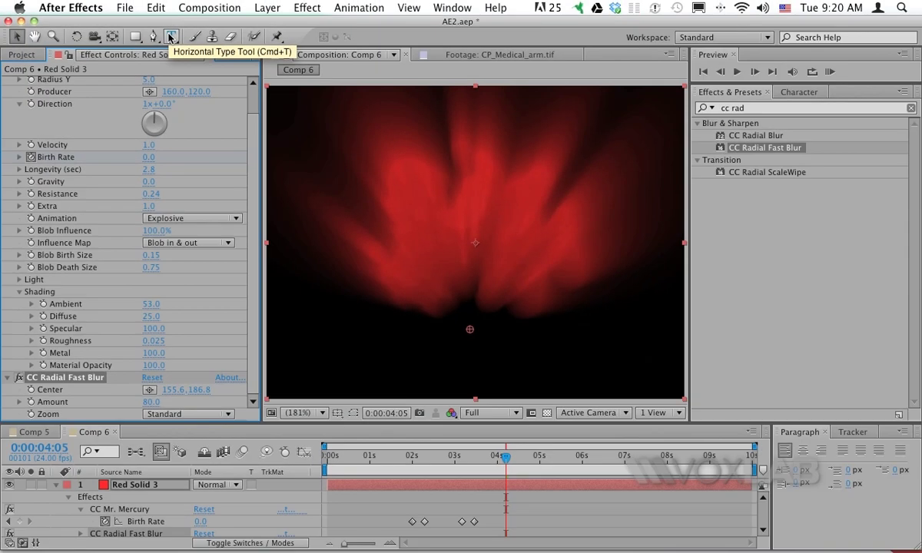
Create a 'HOPE' text layer and position it over the red burst.
left_click(172, 43)
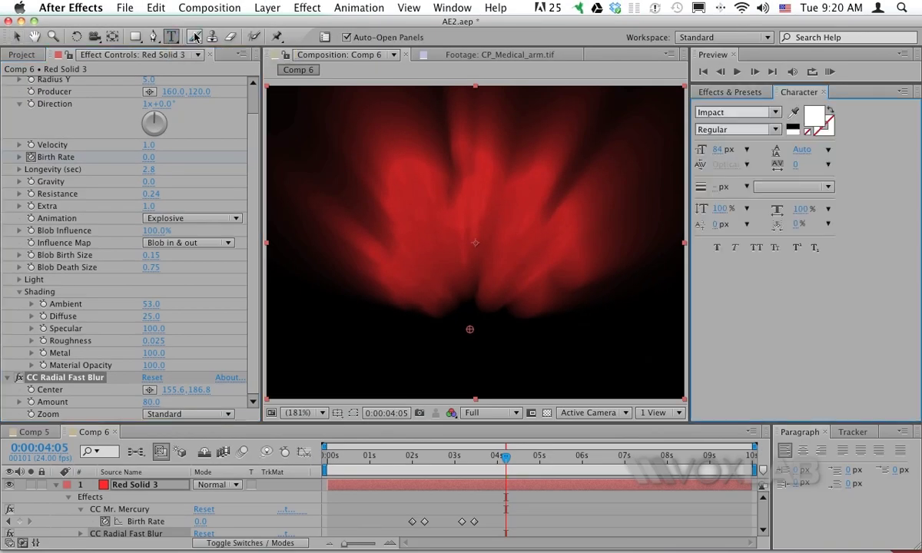
left_click(392, 227)
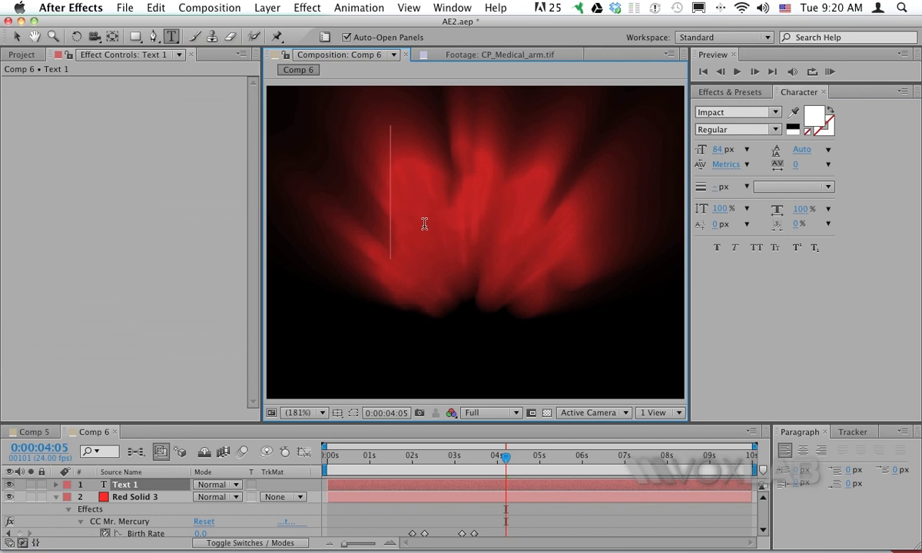
type("HOPE")
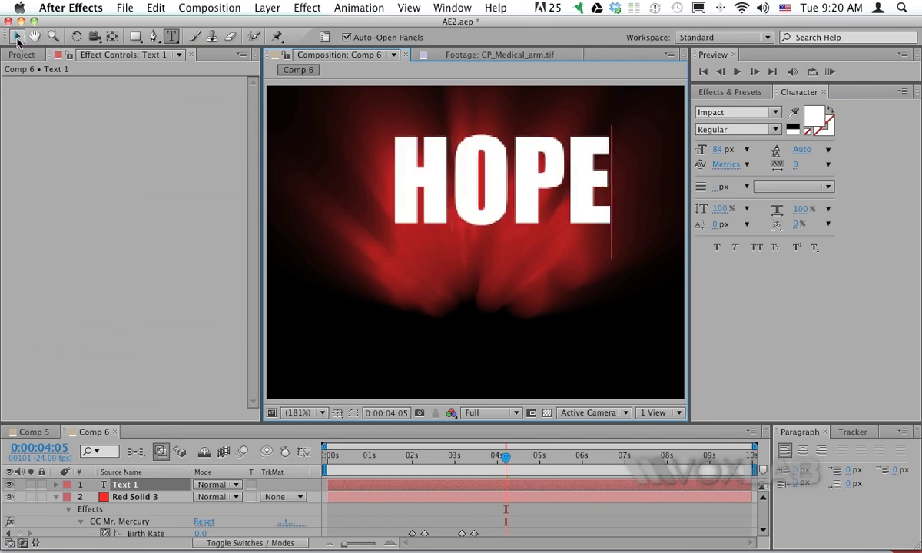
left_click(17, 38)
left_click_drag(506, 174, 486, 226)
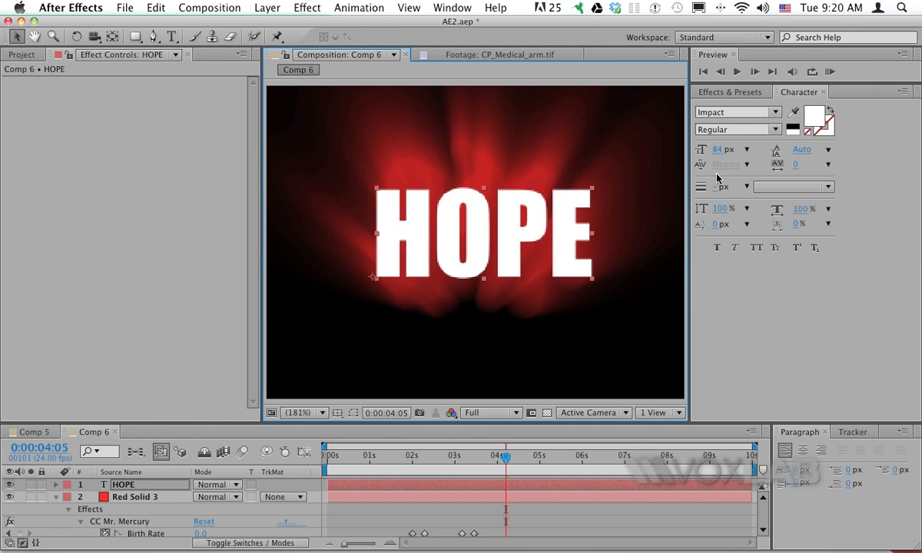
Set the HOPE text to 67 px with Optical kerning and centre it.
left_click_drag(724, 156, 696, 157)
left_click_drag(477, 251, 553, 244)
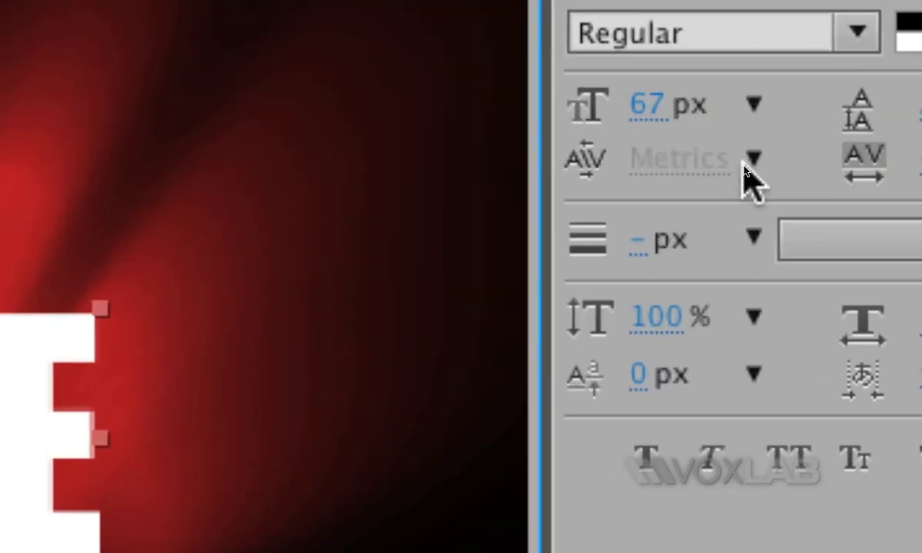
left_click(745, 169)
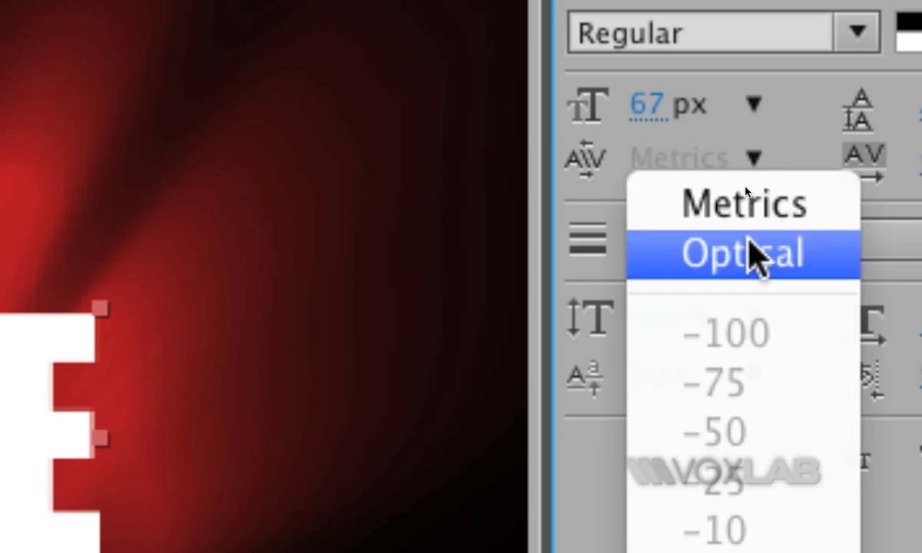
left_click(753, 253)
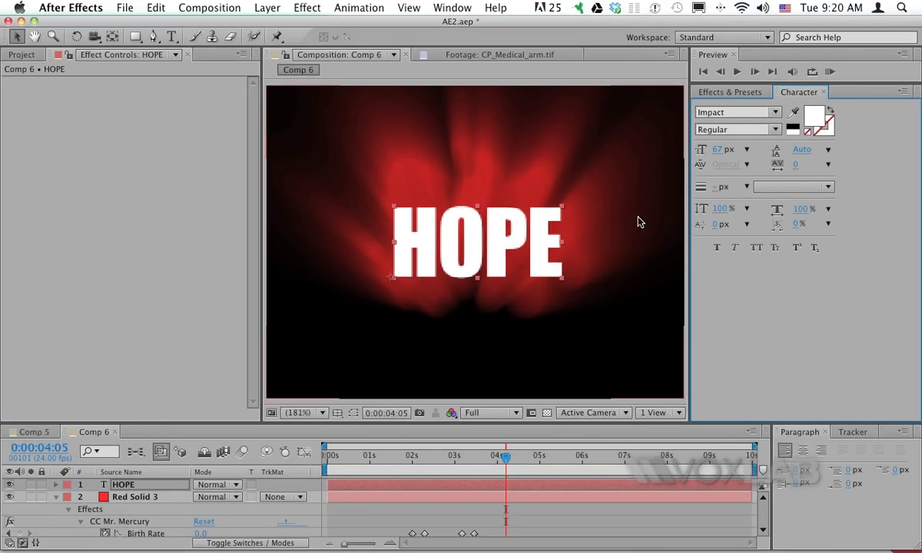
left_click_drag(502, 260, 521, 262)
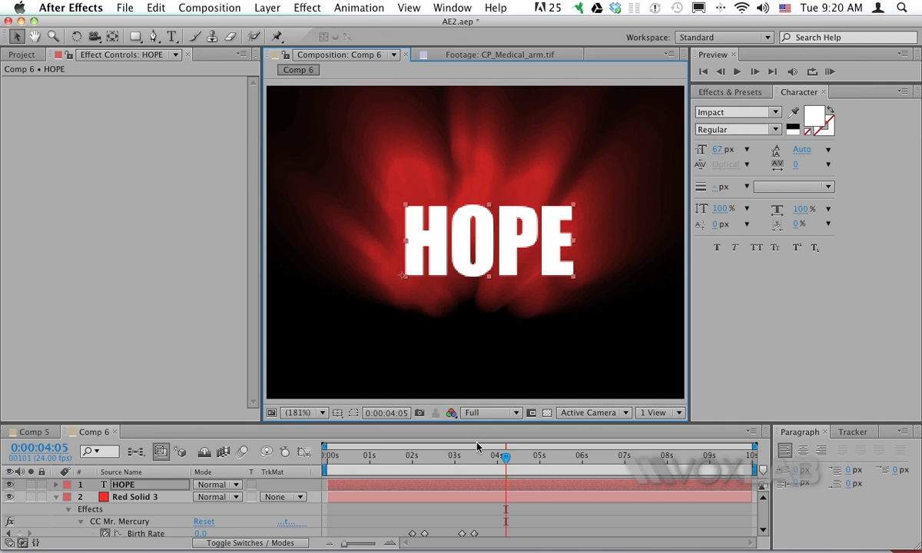
Move the current time to about 5 seconds and select the Effects & Presets search text.
left_click_drag(480, 461, 546, 459)
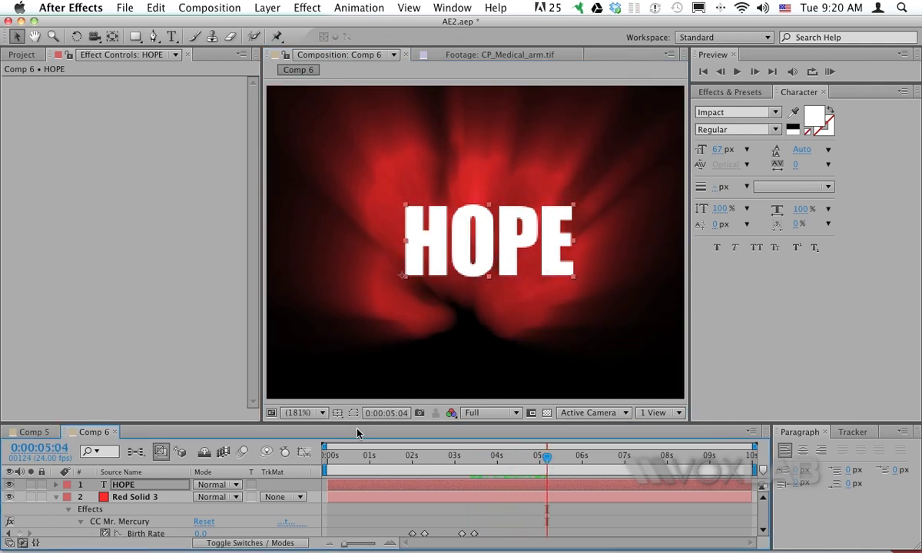
left_click(730, 92)
left_click(743, 111)
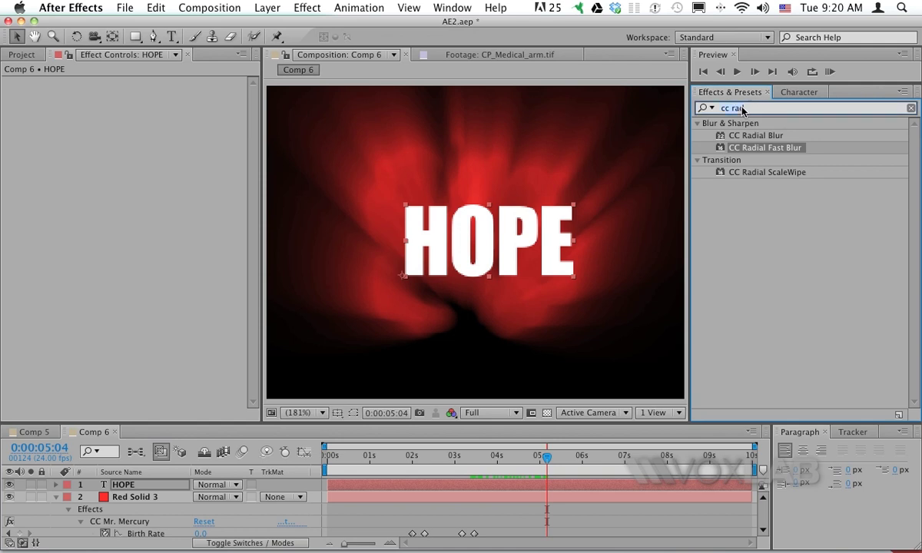
Apply Fast Blur to the HOPE layer with Blurriness 3.0, then enlarge the timeline.
type("fast")
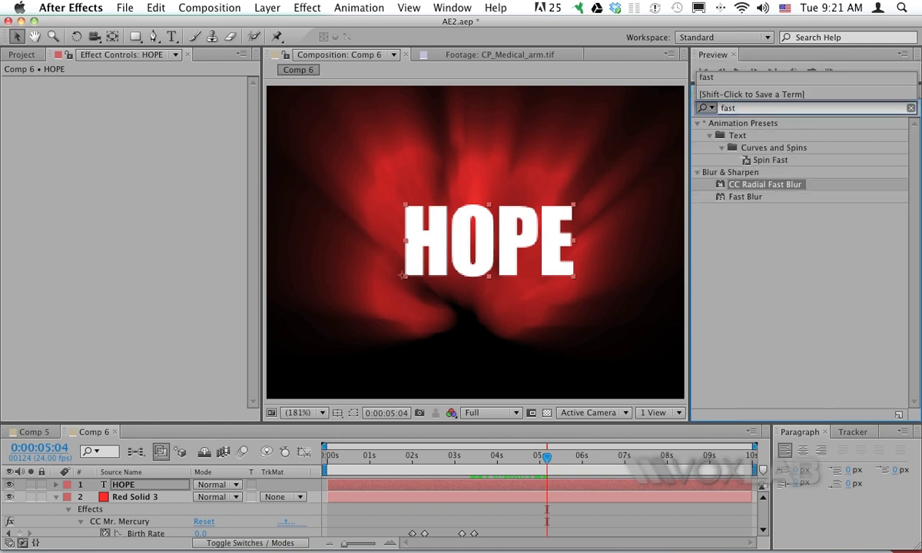
left_click(740, 226)
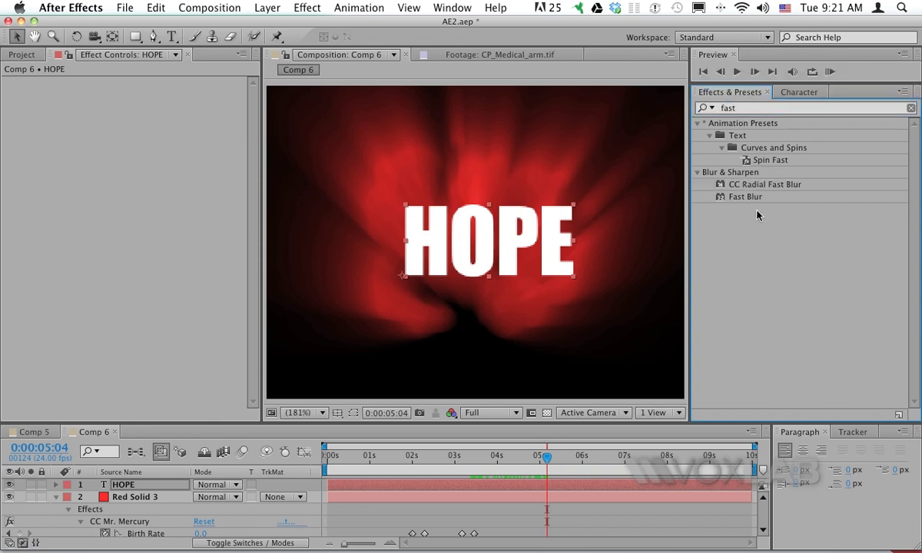
left_click_drag(726, 197, 484, 277)
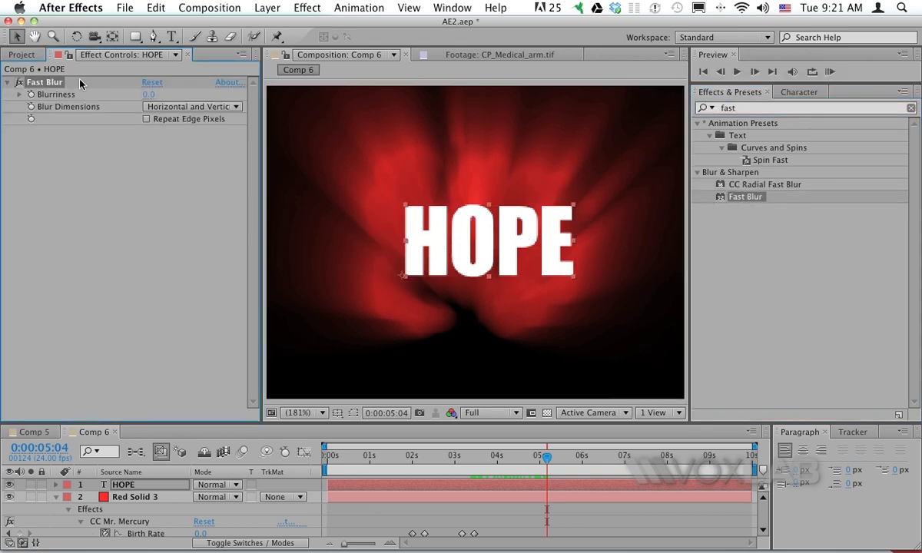
left_click_drag(147, 94, 152, 99)
key("Return")
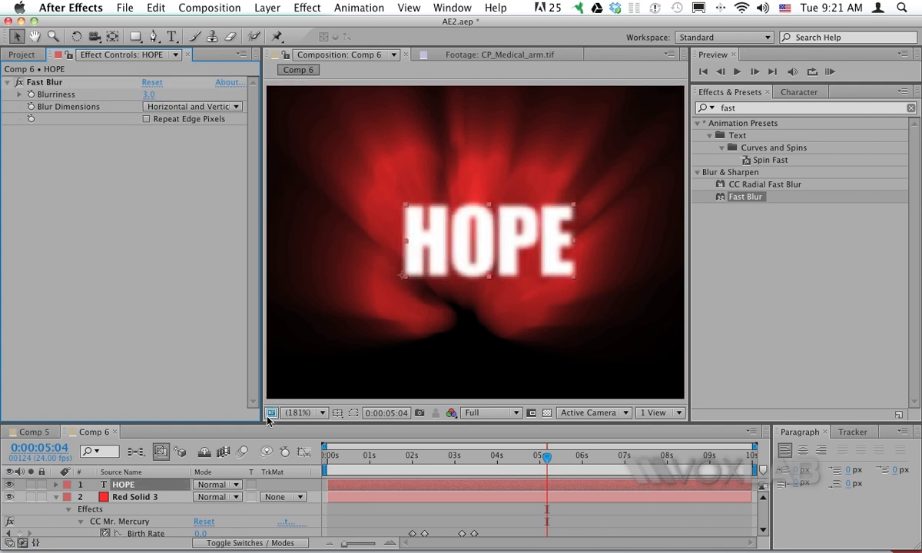
left_click_drag(269, 421, 269, 376)
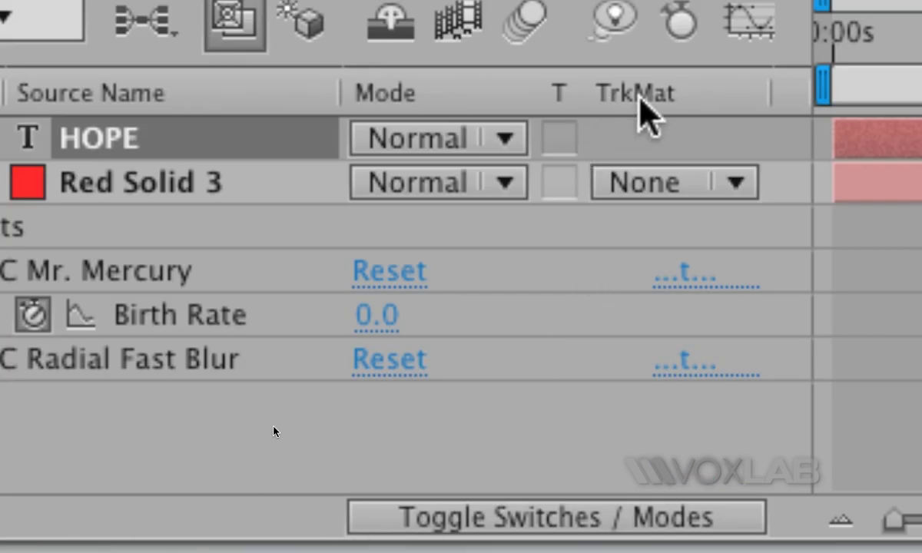
Bring back the mode and matte columns and open Red Solid 3's TrkMat menu, currently None.
left_click(542, 526)
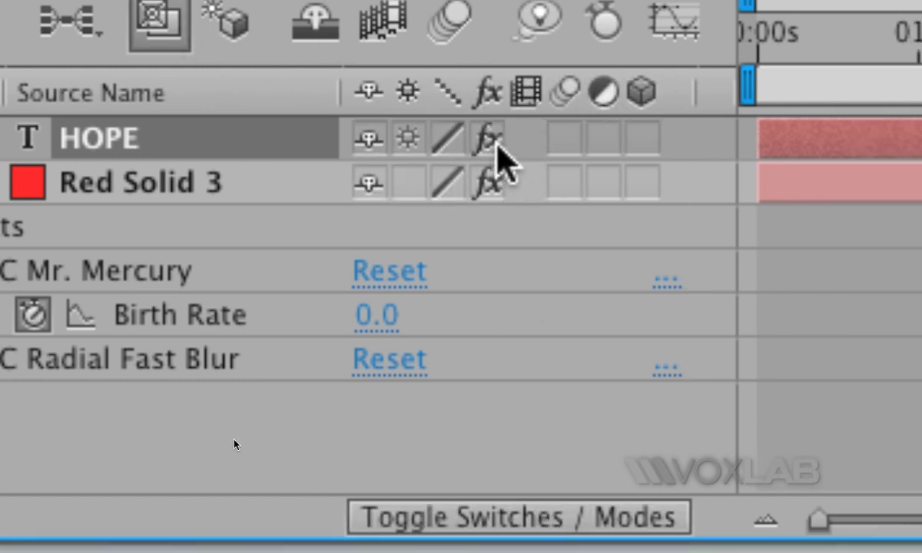
left_click(525, 526)
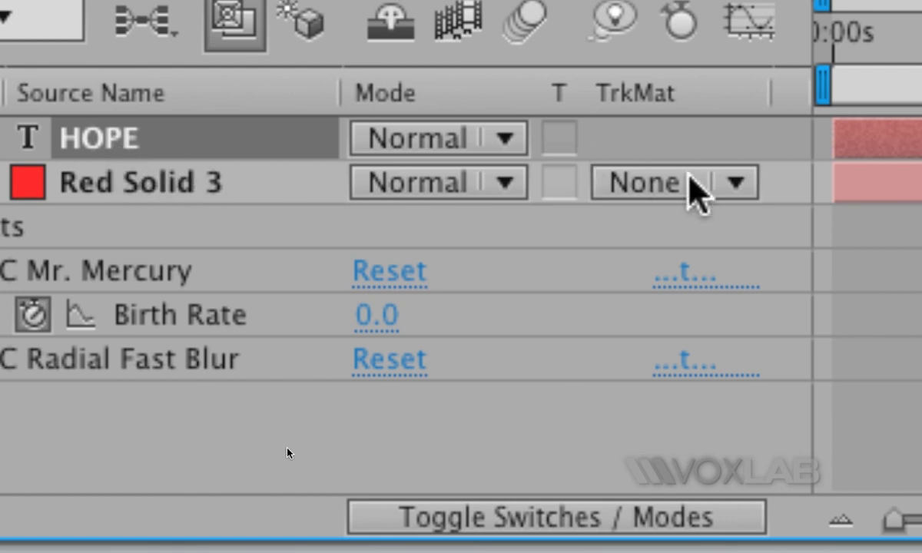
left_click(692, 185)
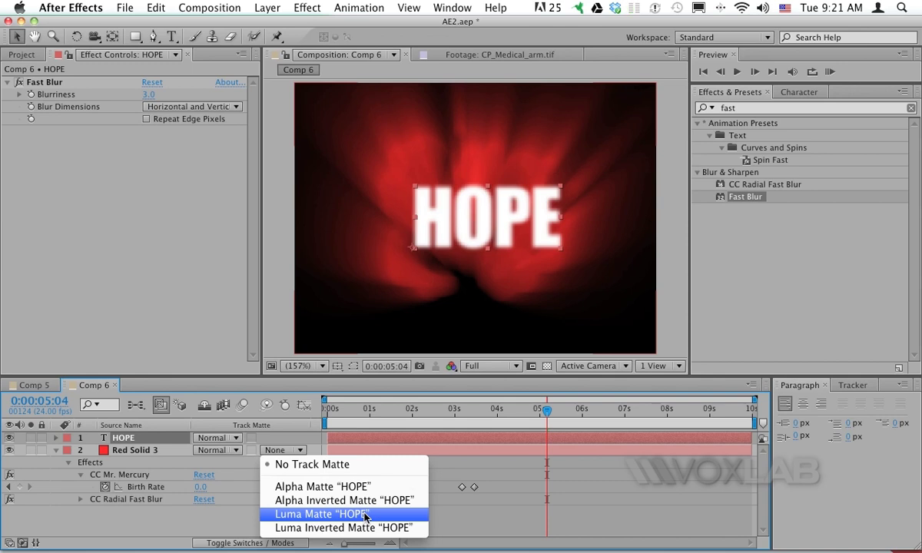
Set Red Solid 3 to Luma Matte 'HOPE', preview the red HOPE reveal, and select the four Birth Rate keyframes.
left_click(366, 519)
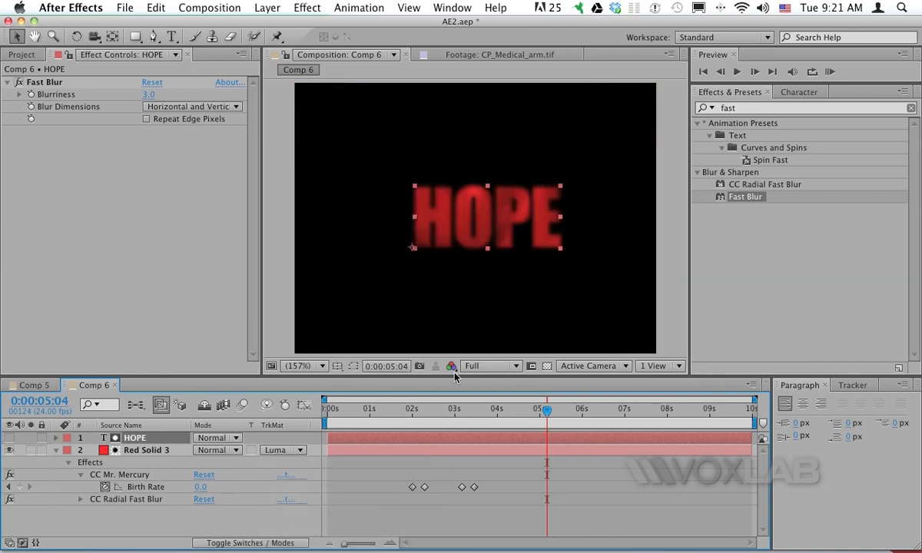
left_click(829, 72)
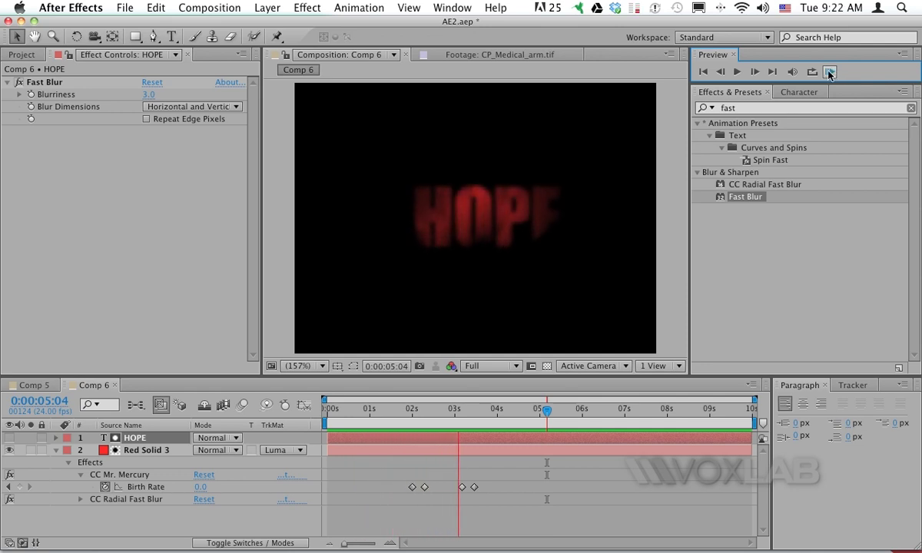
left_click(485, 444)
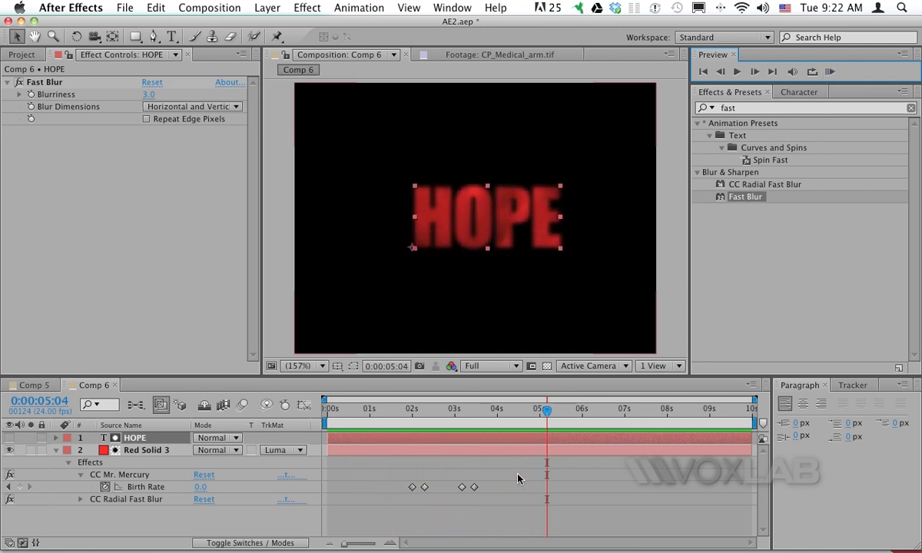
left_click_drag(385, 478, 499, 514)
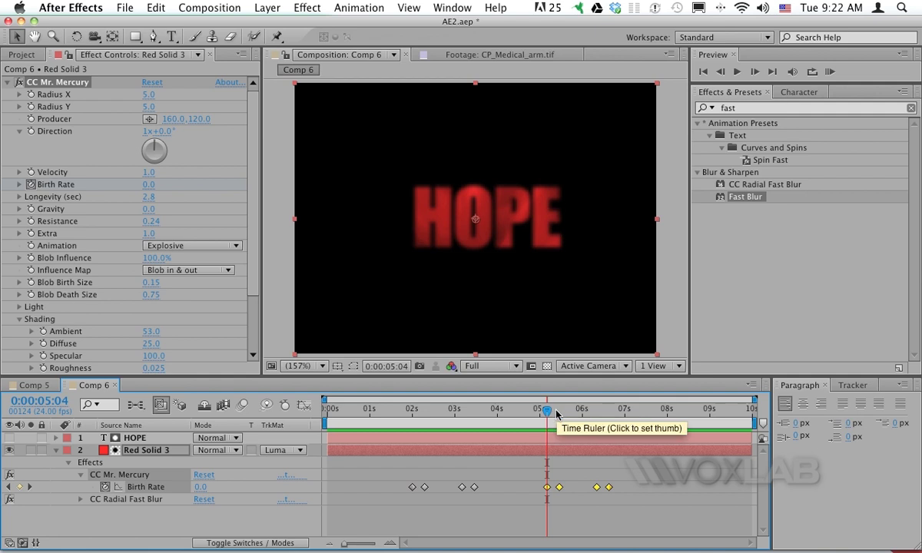
Paste copies of the Birth Rate keyframes, preview the repeat, and slide them later to about 6:15–8:00.
key("ctrl+v")
left_click_drag(546, 412, 698, 412)
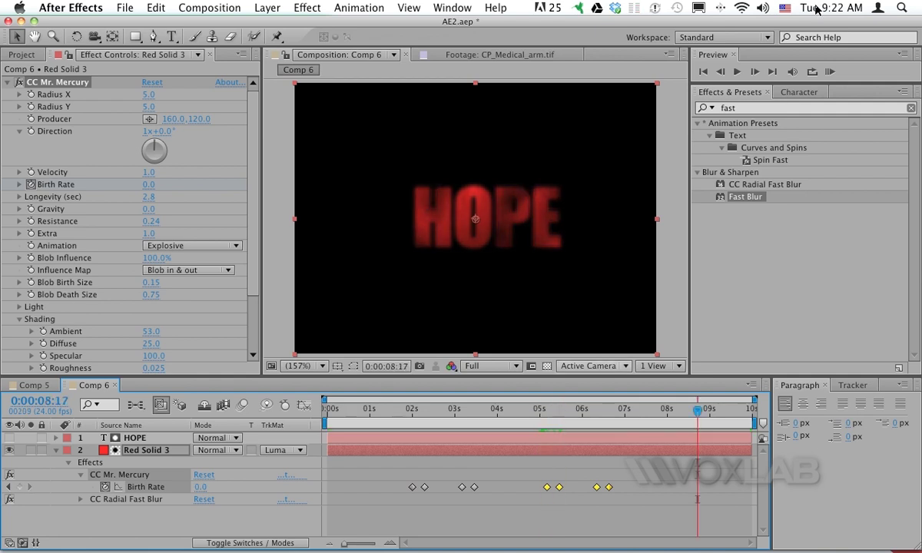
left_click(830, 72)
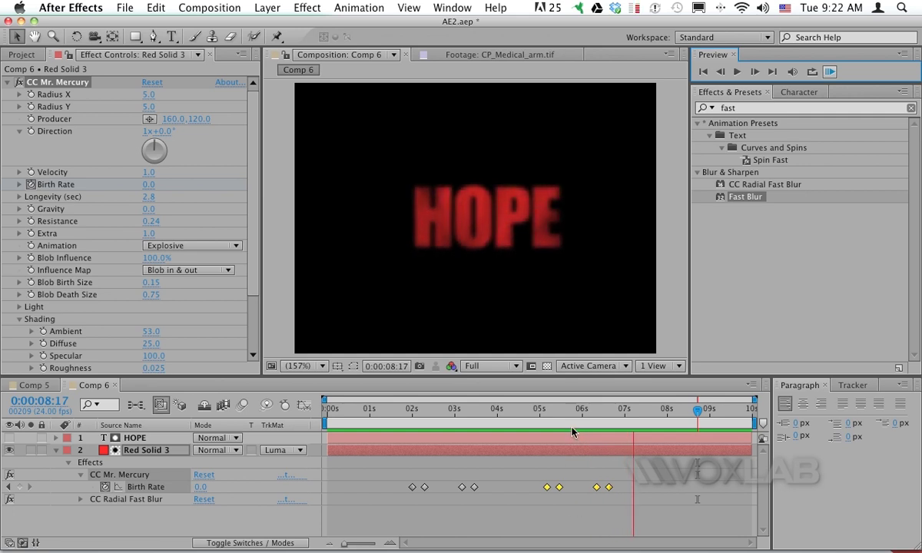
key("space")
left_click_drag(559, 489, 618, 489)
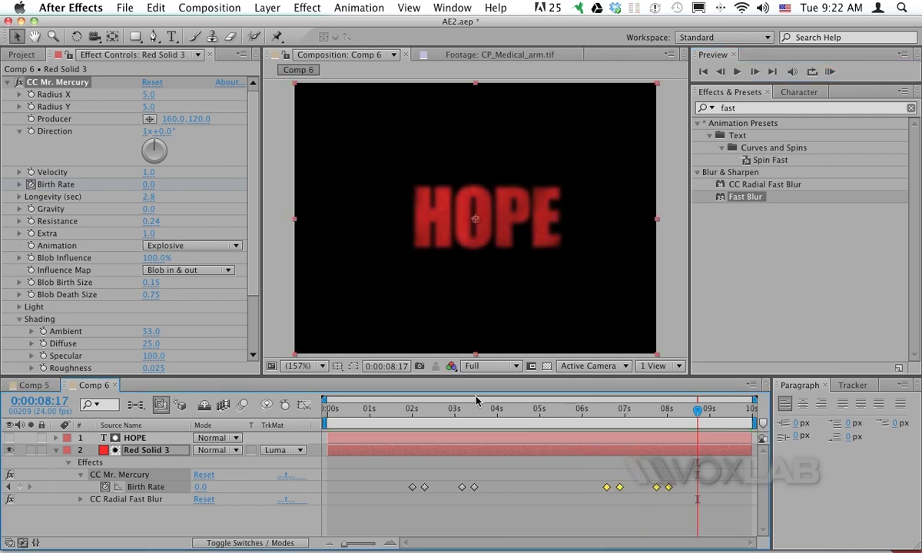
left_click_drag(428, 410, 706, 422)
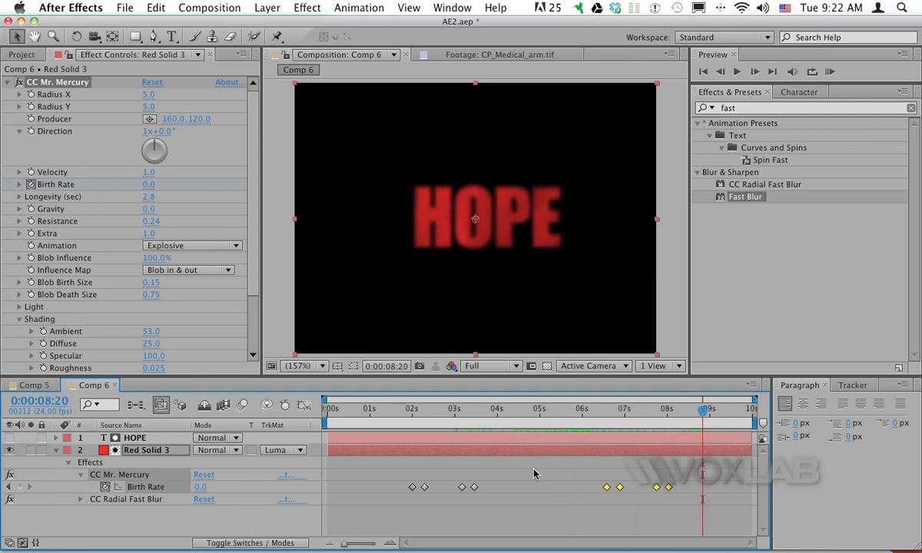